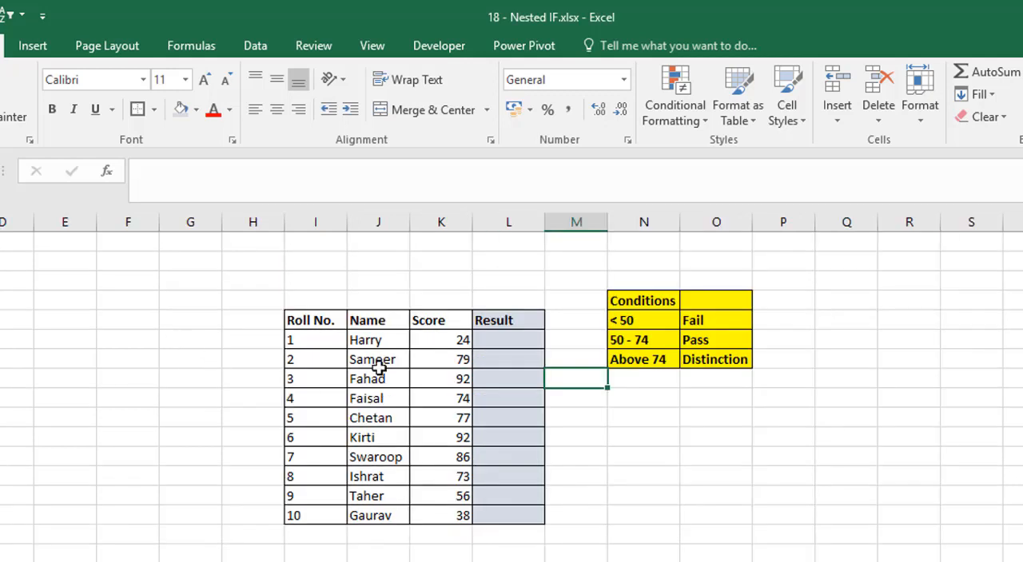
# Step: Begin an IF formula in L6 that tests whether score K6 is below 50 and returns "Fail" if true
pyautogui.click(517, 346)
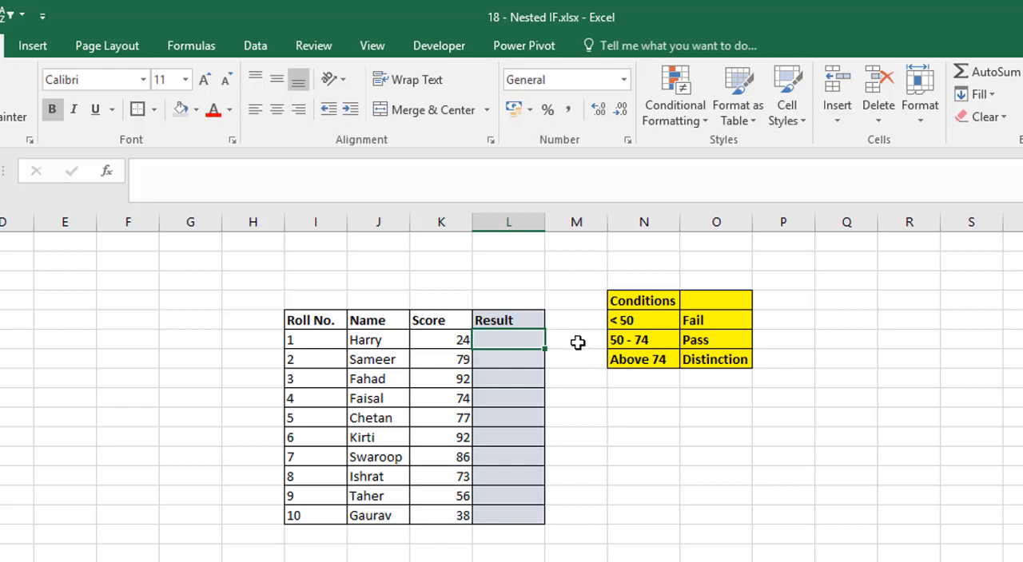
pyautogui.click(213, 187)
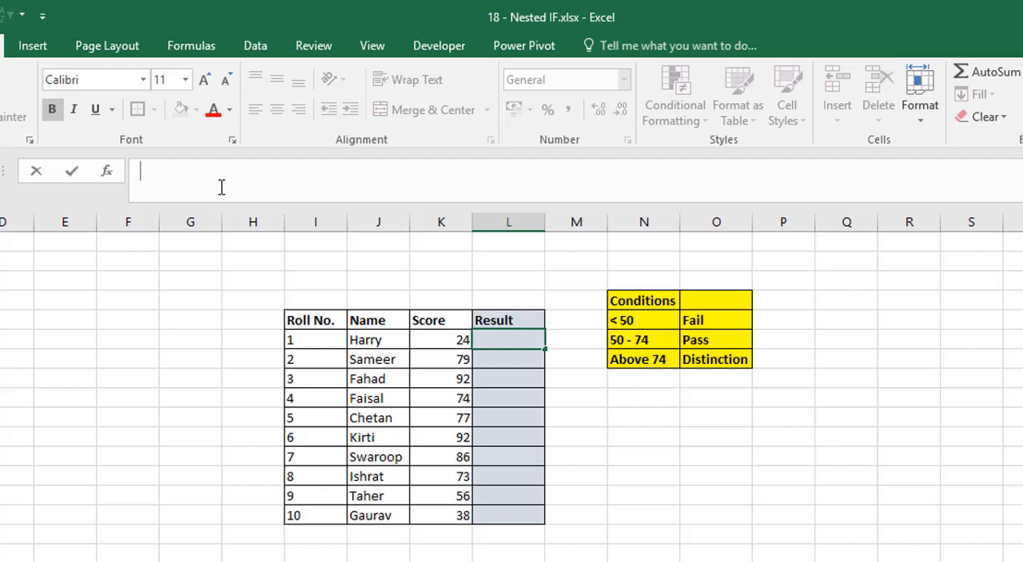
pyautogui.write('=if')
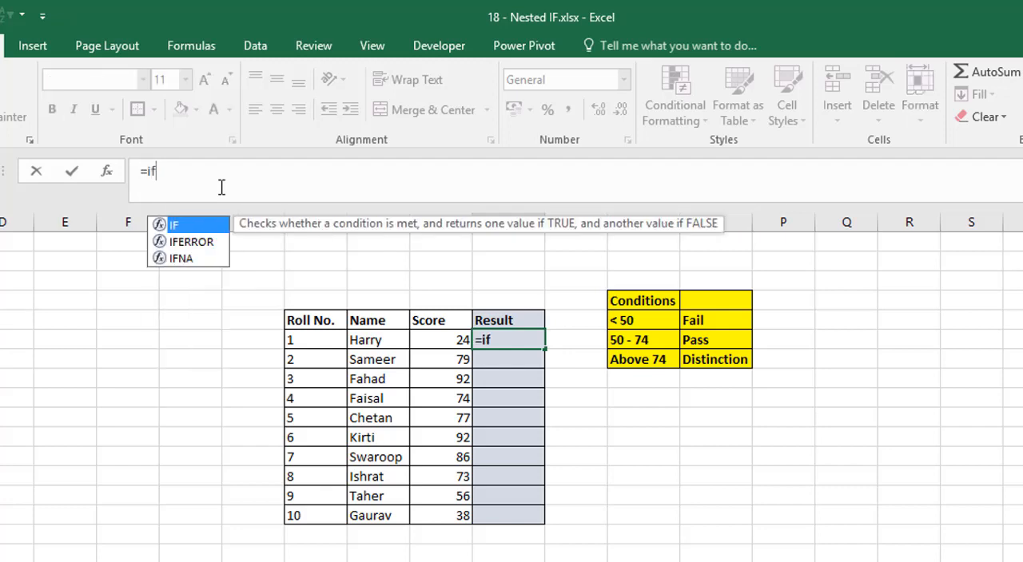
pyautogui.press('Tab')
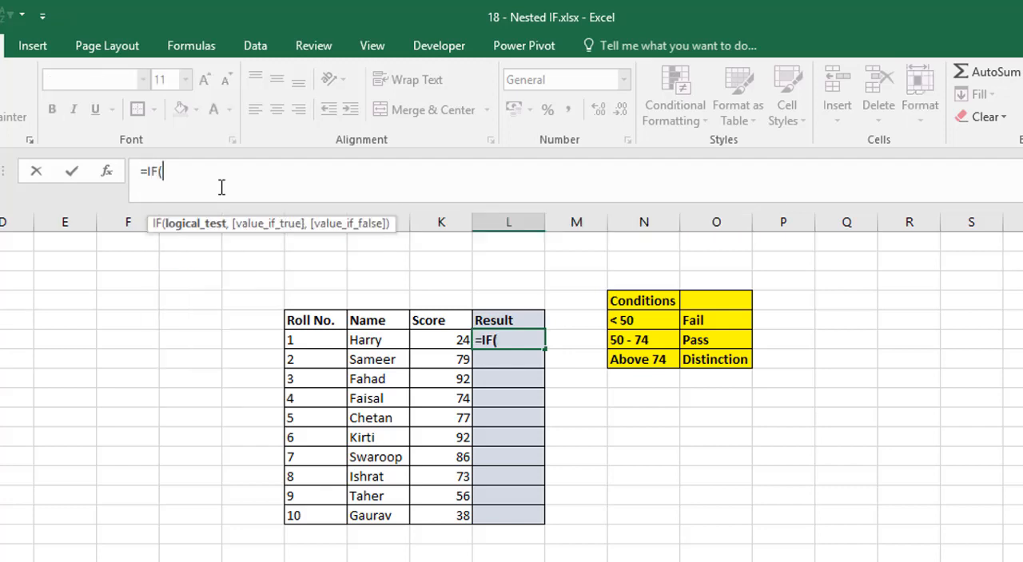
pyautogui.click(435, 341)
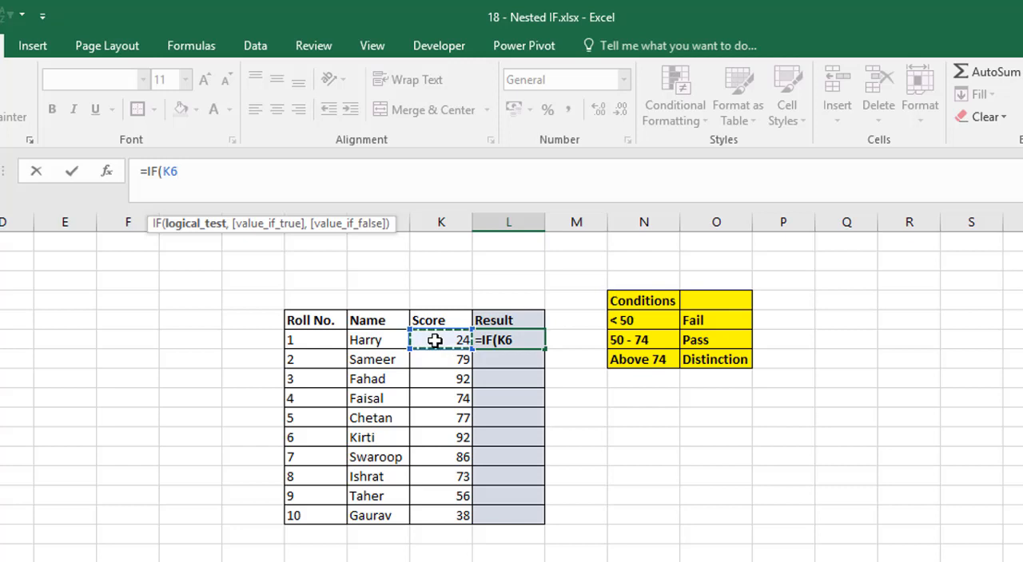
pyautogui.write('<50')
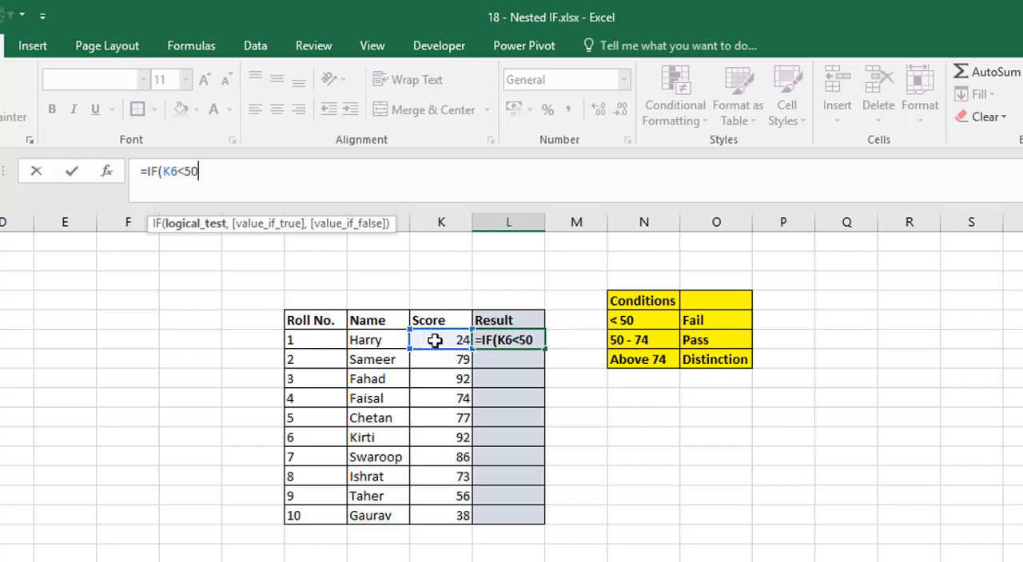
pyautogui.write(',')
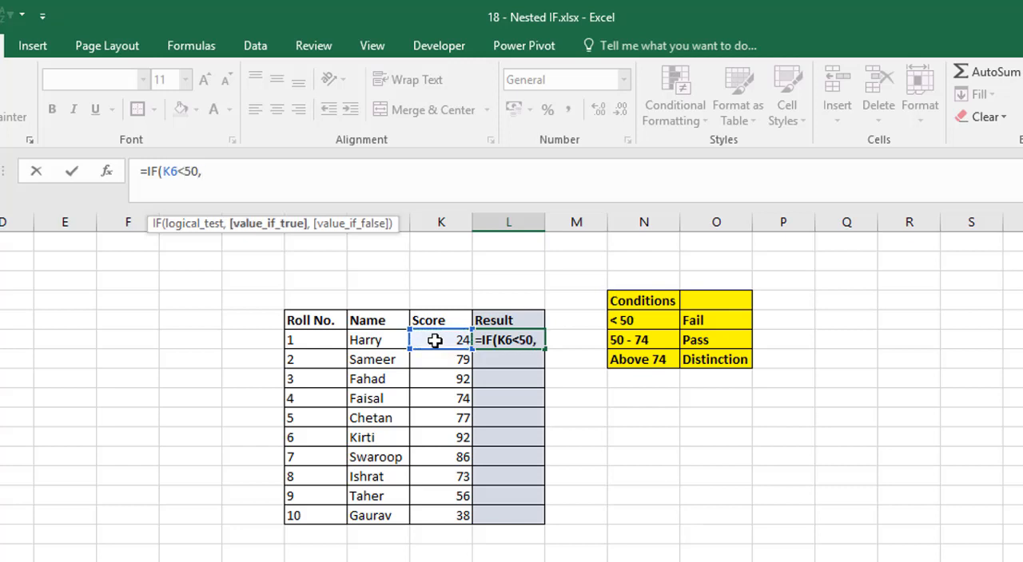
pyautogui.write('"F')
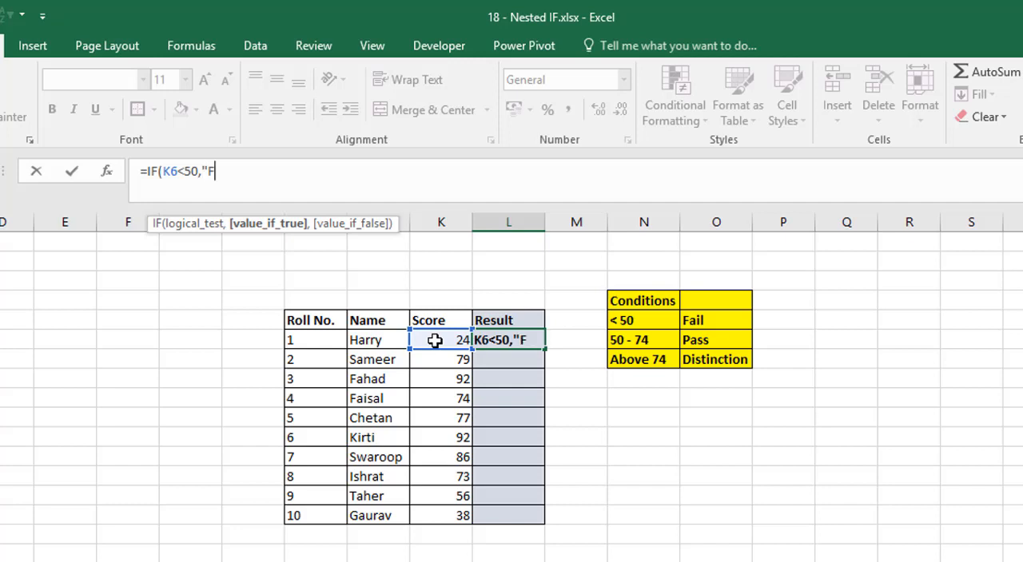
pyautogui.write('ail"')
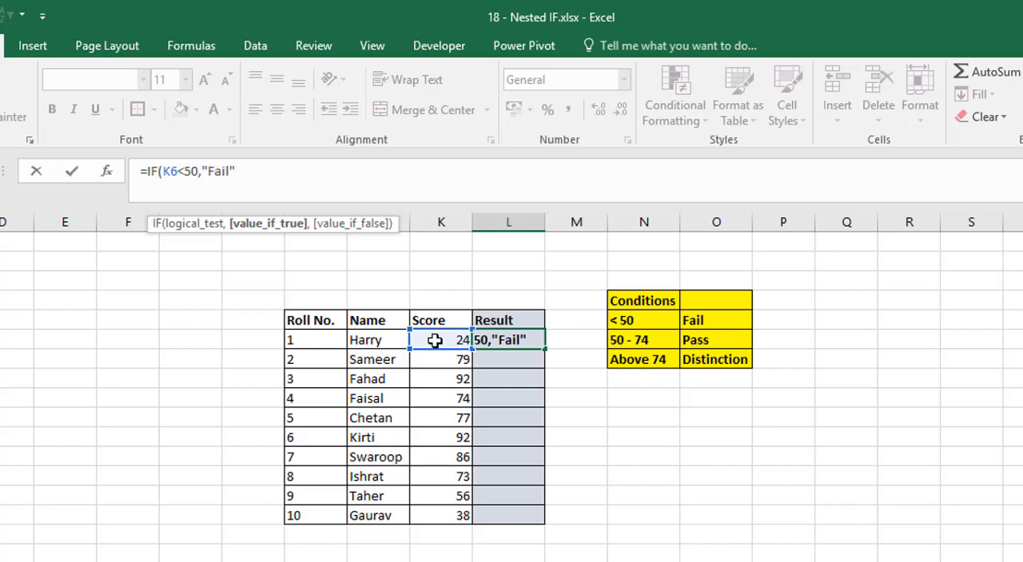
pyautogui.write(',')
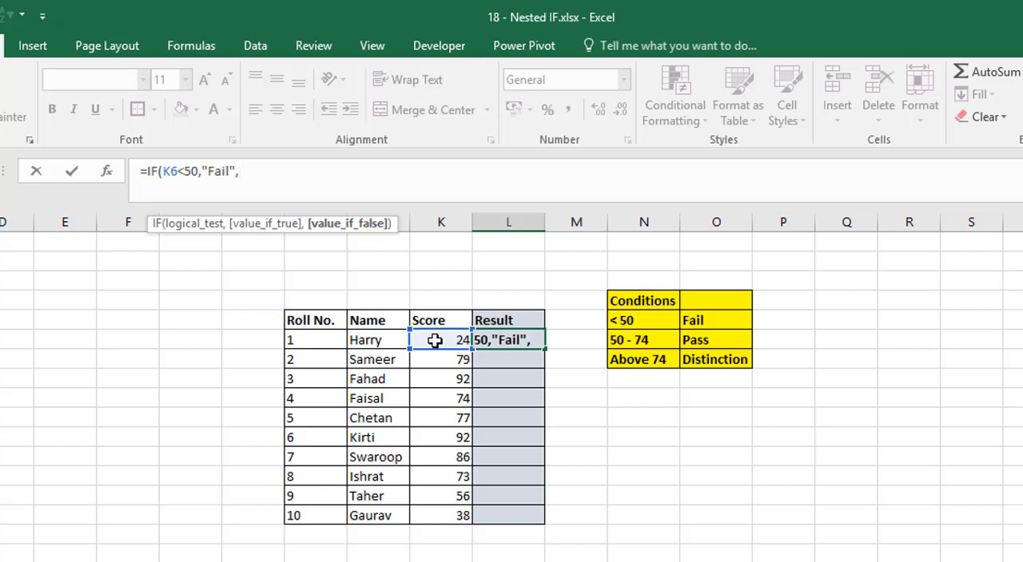
# Step: Nest a second IF as the false value, testing K6>75 to return "Distinction", otherwise "Pass"
pyautogui.write('IF(')
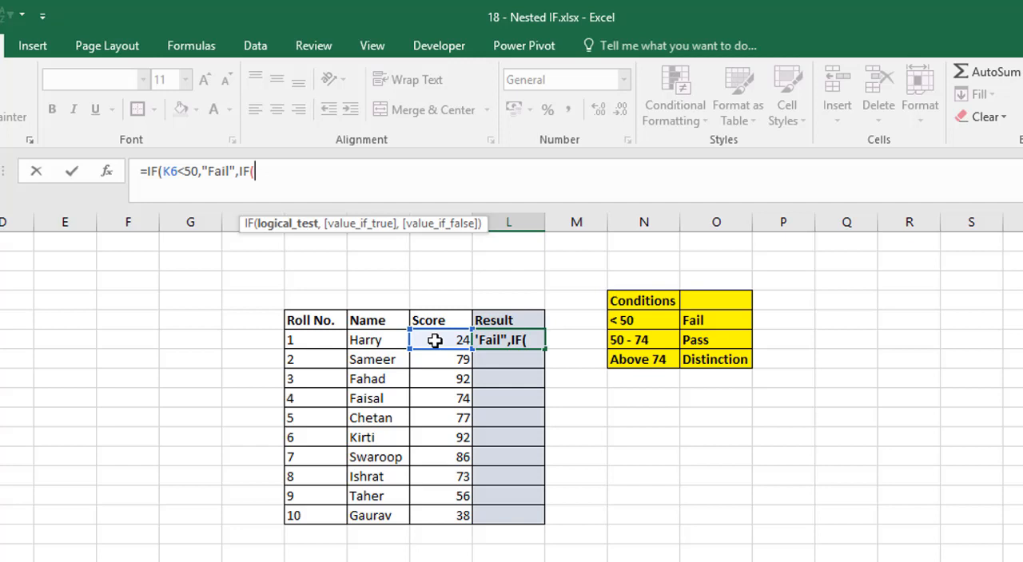
pyautogui.click(435, 340)
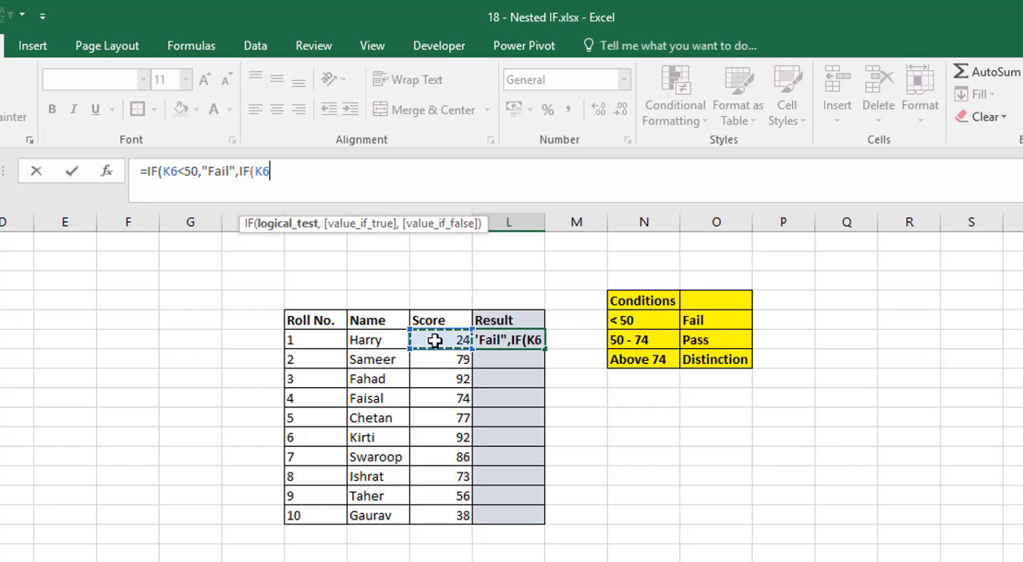
pyautogui.write('>')
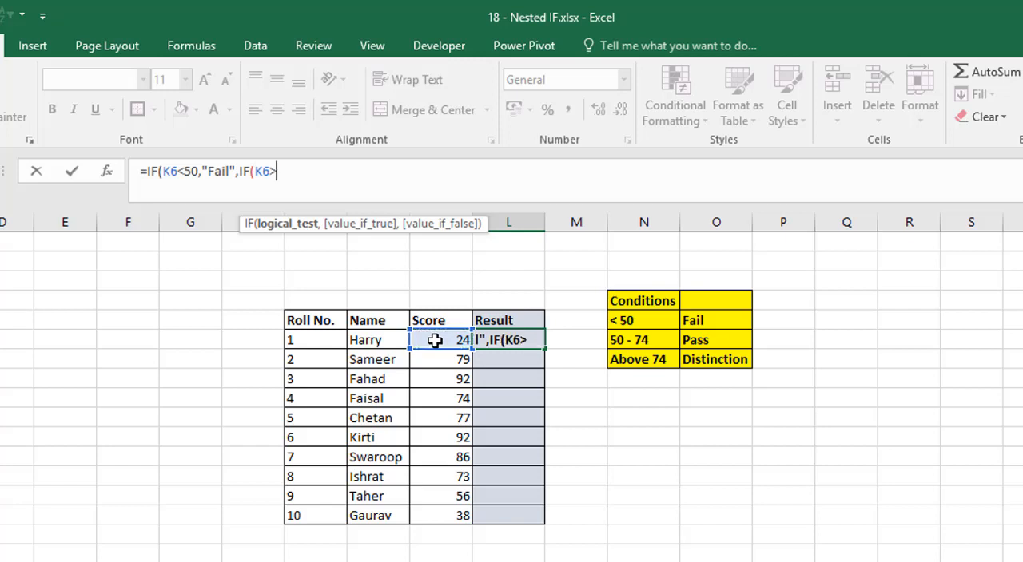
pyautogui.write('75,')
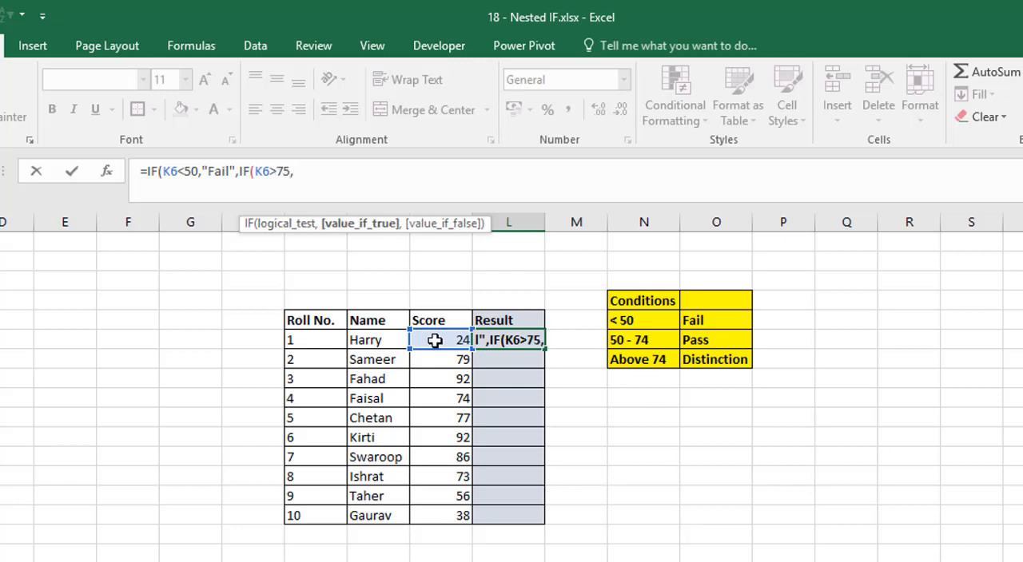
pyautogui.write('"Di')
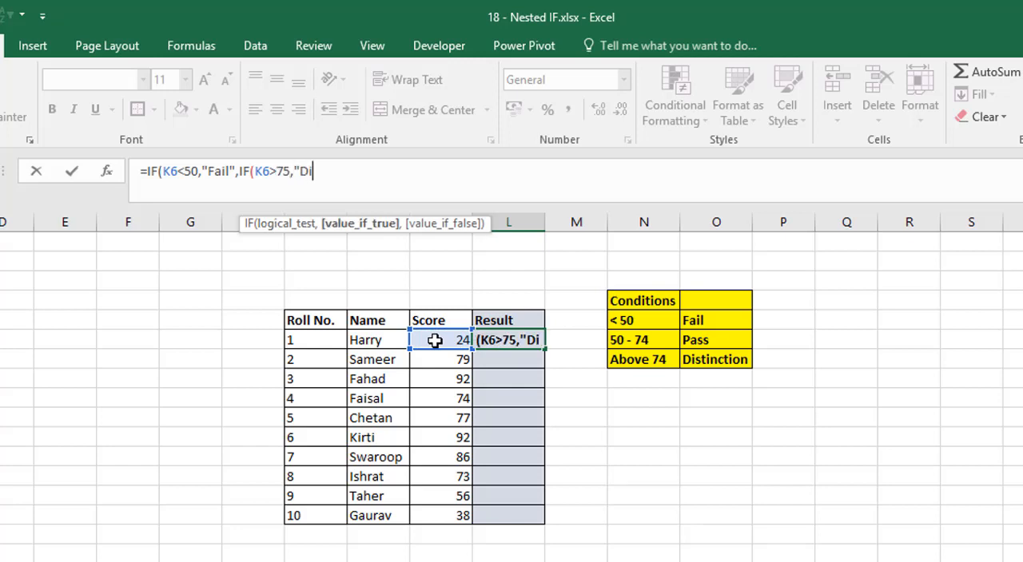
pyautogui.write('stinction"')
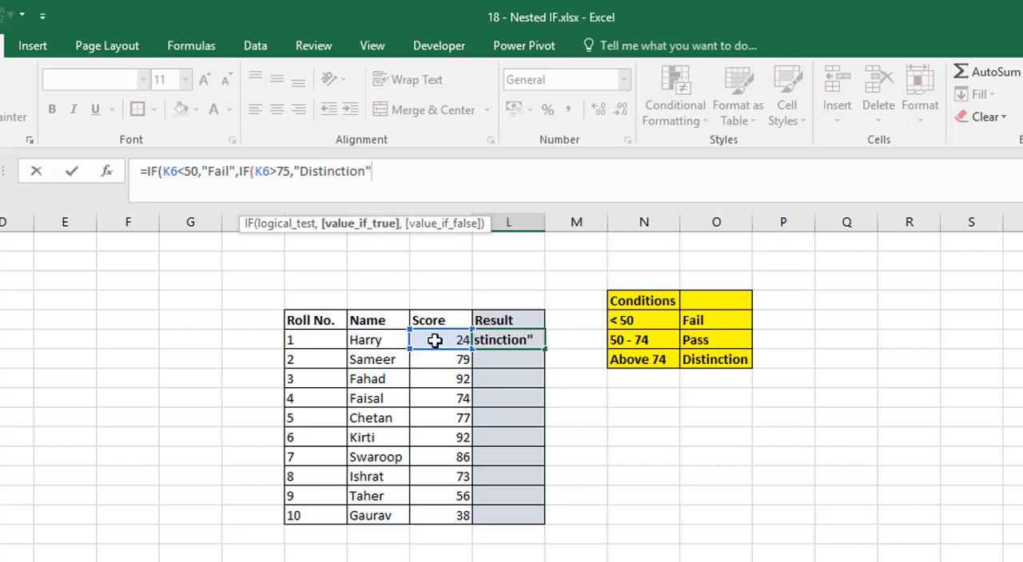
pyautogui.write(',"')
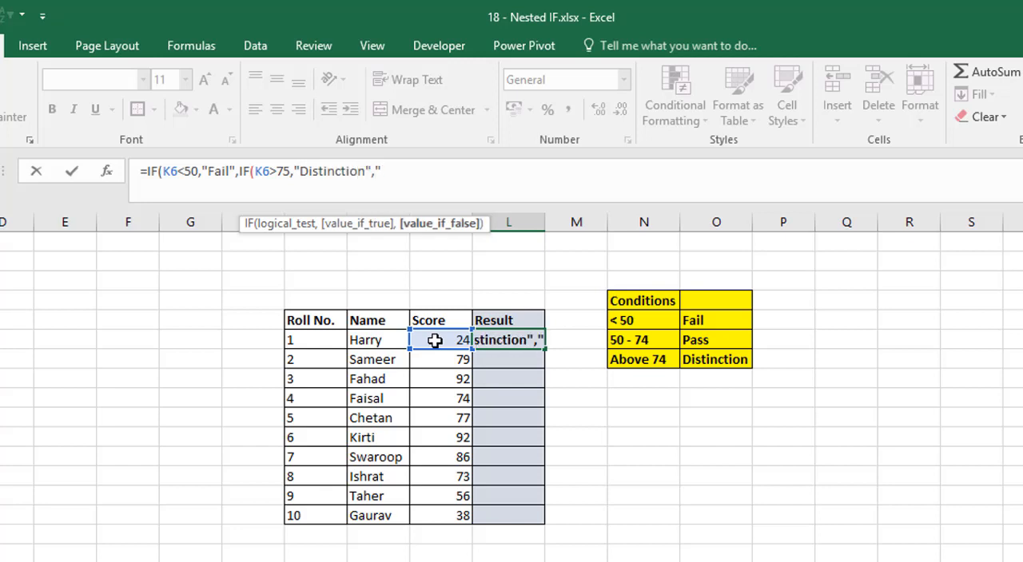
pyautogui.write('Pass')
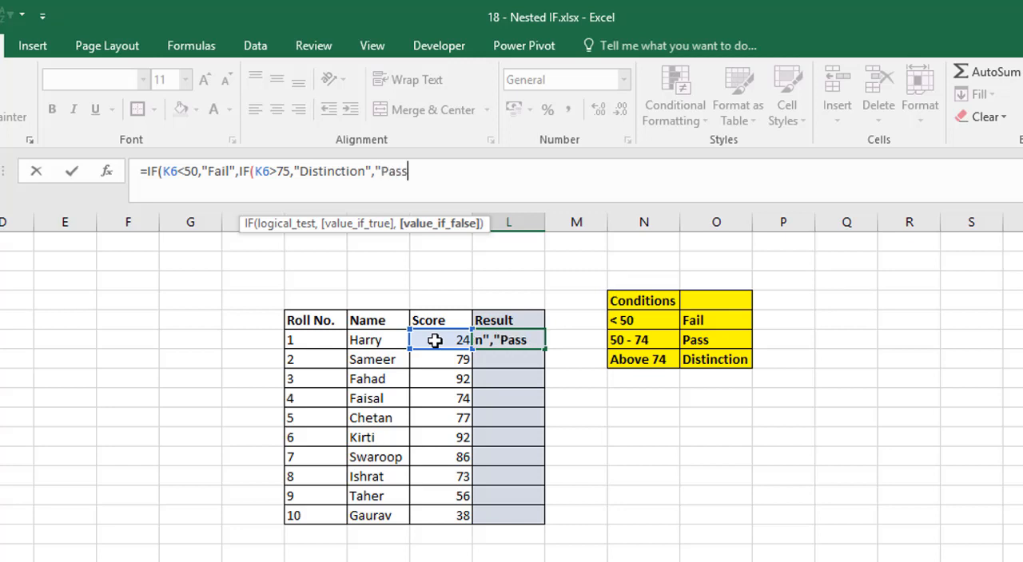
pyautogui.write('")')
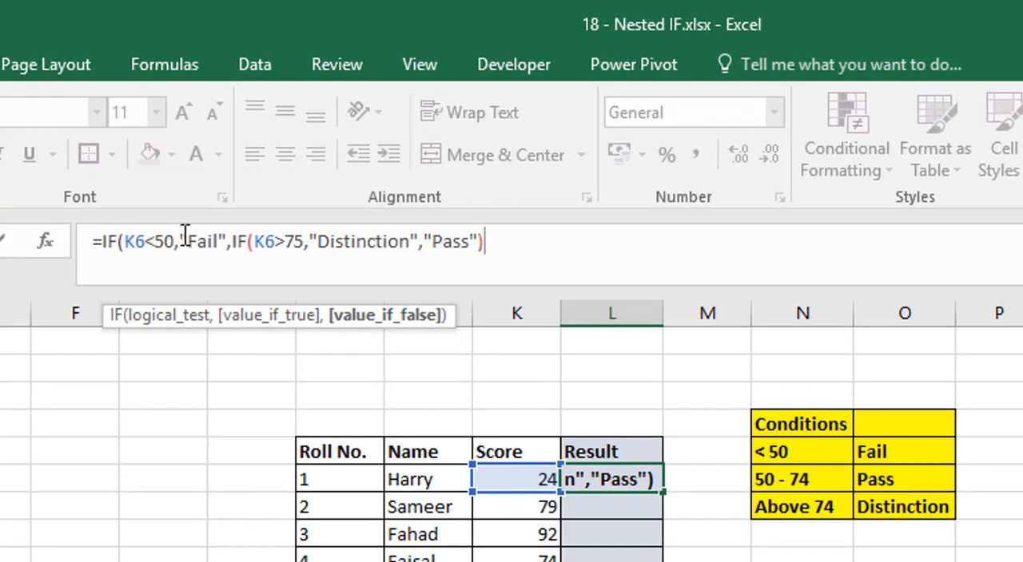
# Step: Review the L6 formula by highlighting the "Fail" value, the whole nested IF and its return values
pyautogui.moveTo(181, 242); pyautogui.dragTo(226, 242)
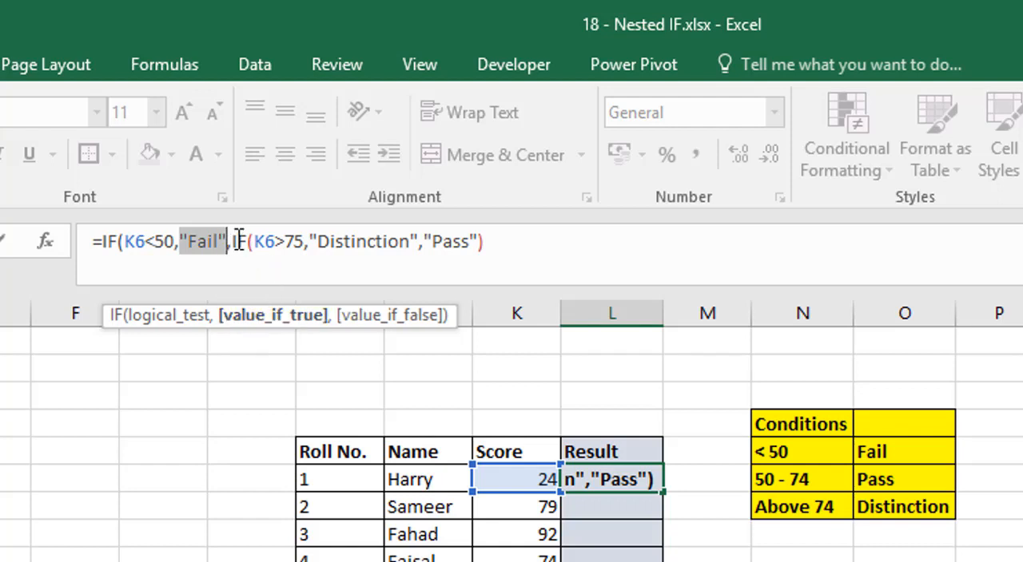
pyautogui.moveTo(234, 241); pyautogui.dragTo(499, 239)
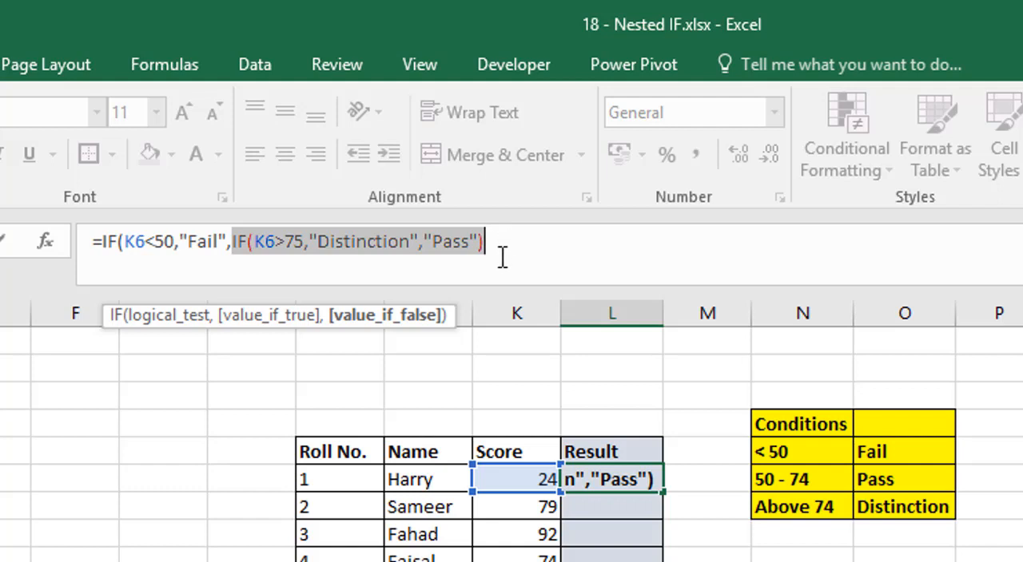
pyautogui.click(497, 243)
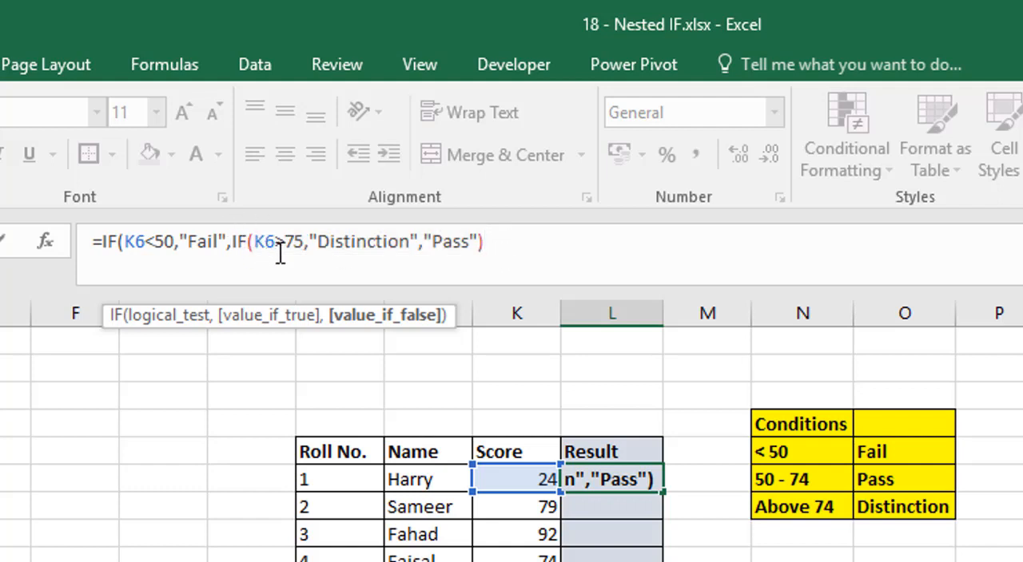
pyautogui.moveTo(313, 241); pyautogui.dragTo(477, 246)
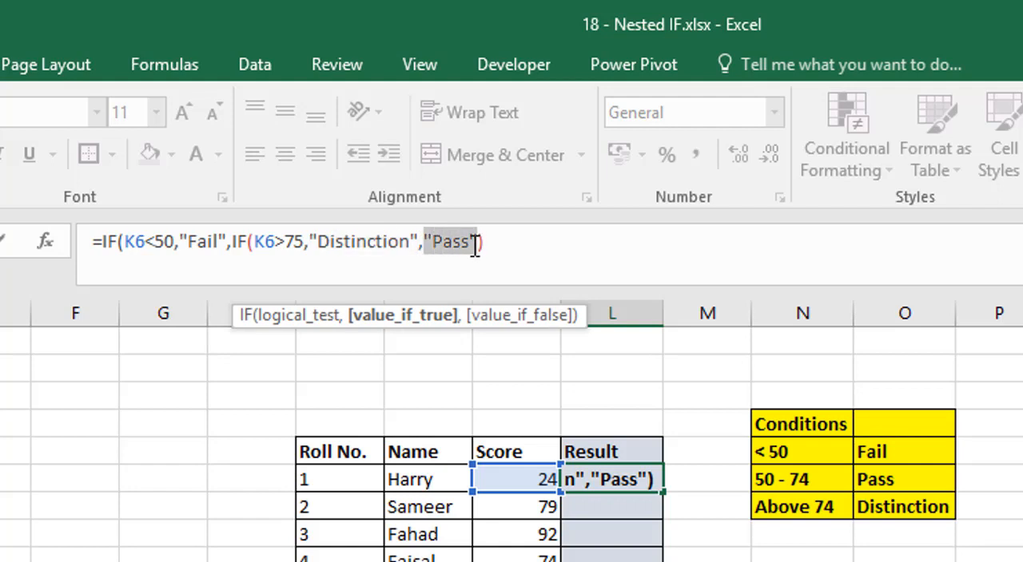
pyautogui.click(489, 244)
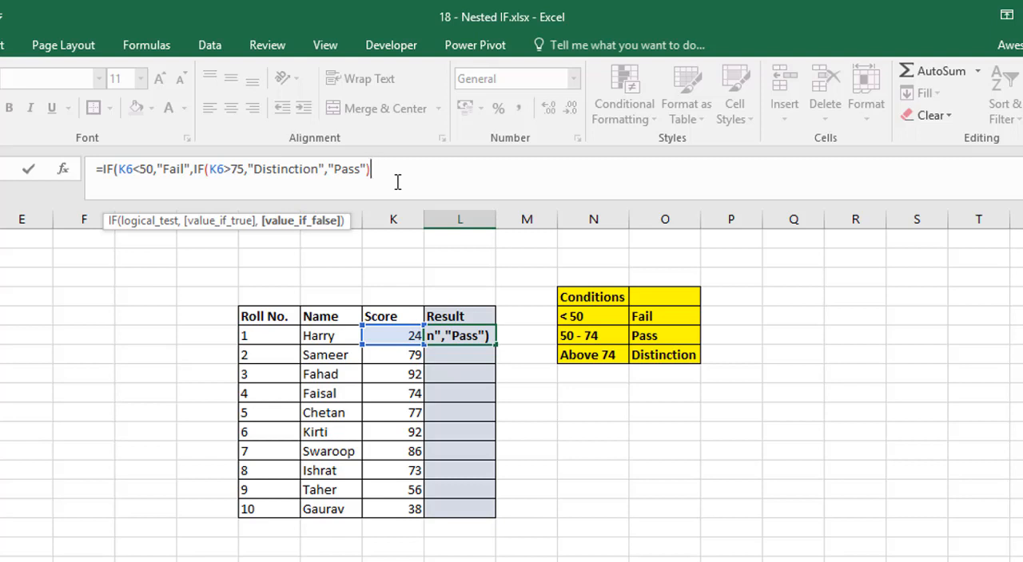
# Step: Close both IF functions, enter the formula in L6 and fill it down the Result column to L15
pyautogui.write(')')
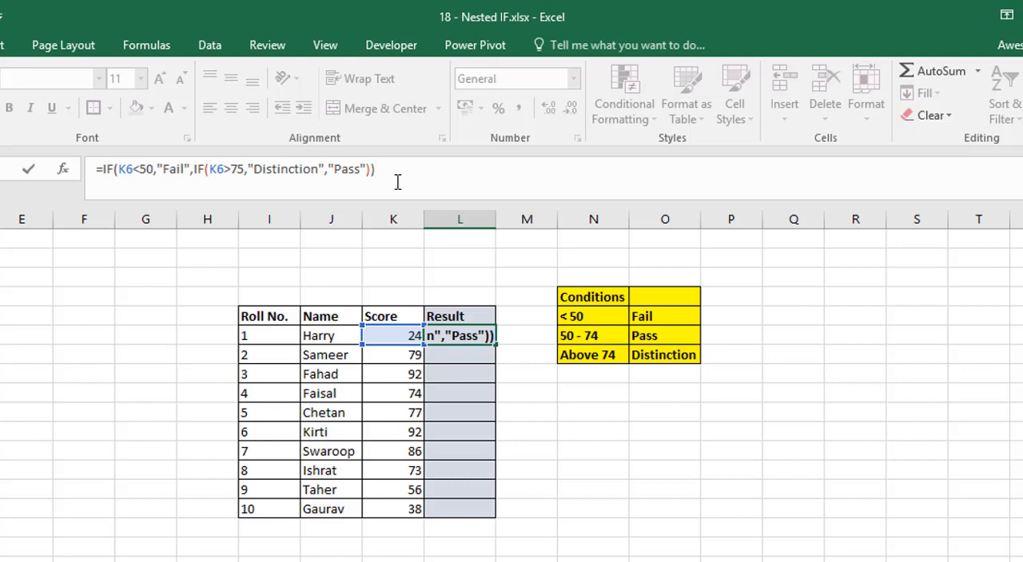
pyautogui.press('BackSpace')
pyautogui.press('BackSpace')
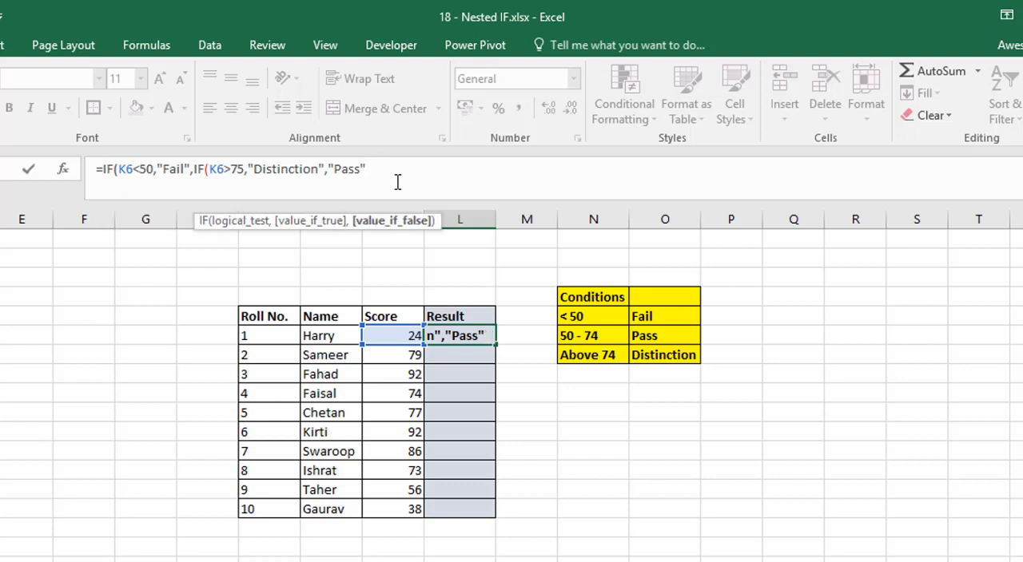
pyautogui.write(')')
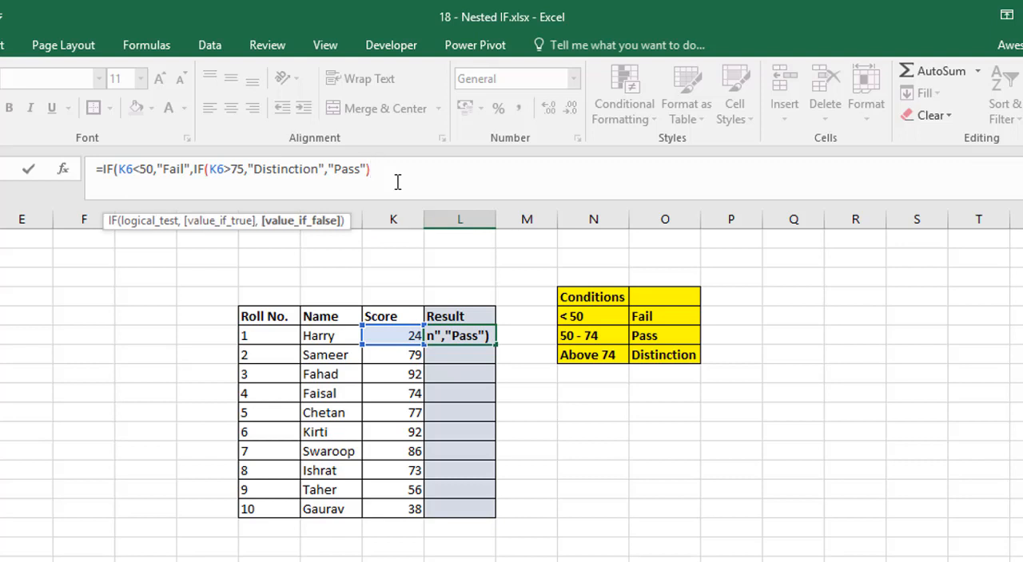
pyautogui.write(')')
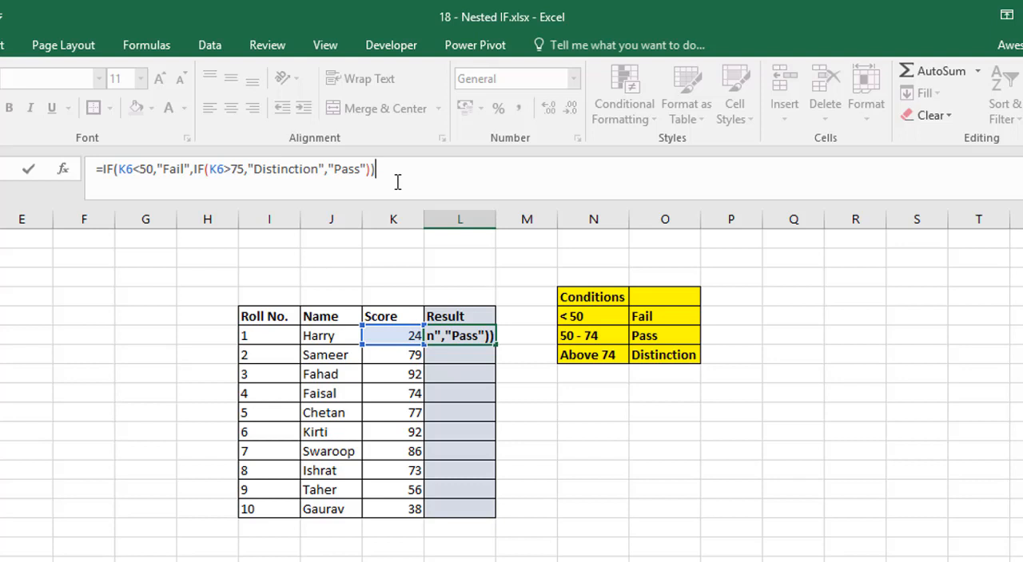
pyautogui.press('Return')
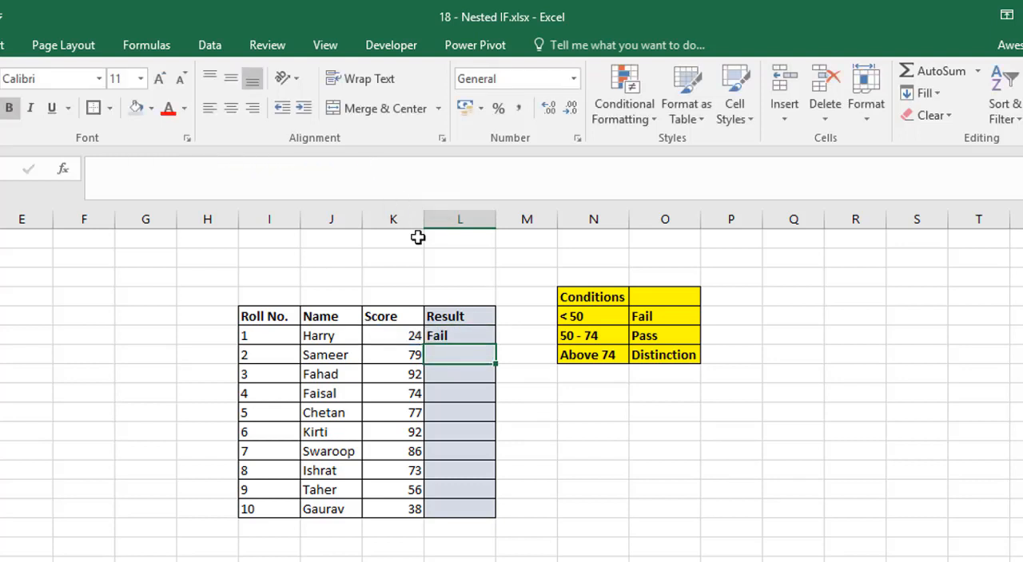
pyautogui.click(456, 335)
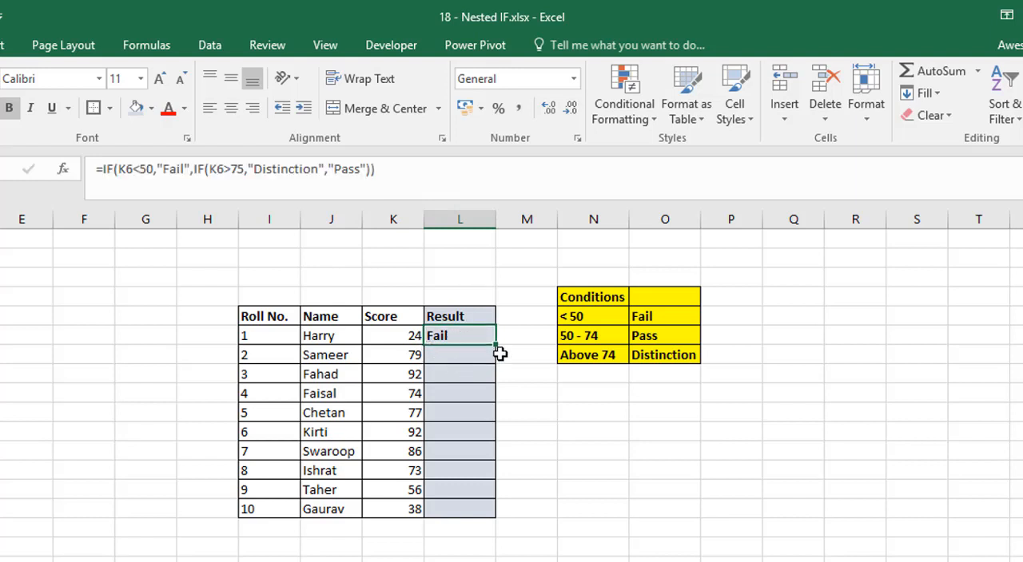
pyautogui.moveTo(497, 347); pyautogui.dragTo(474, 515)
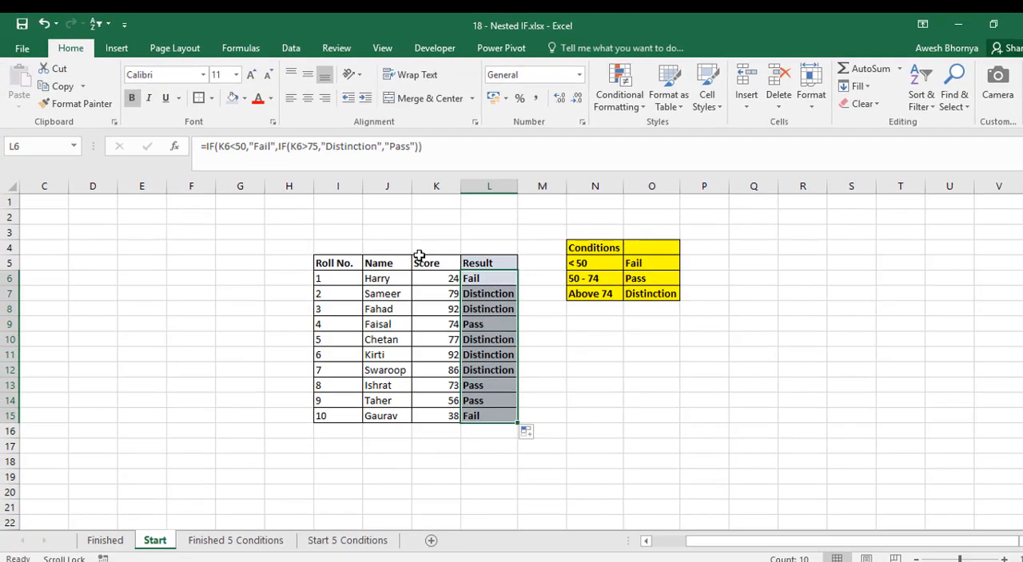
# Step: Inspect the Result formulas in K6 to K8 on the Finished 5 Conditions sheet, and open the Start 5 Conditions sheet
pyautogui.click(227, 547)
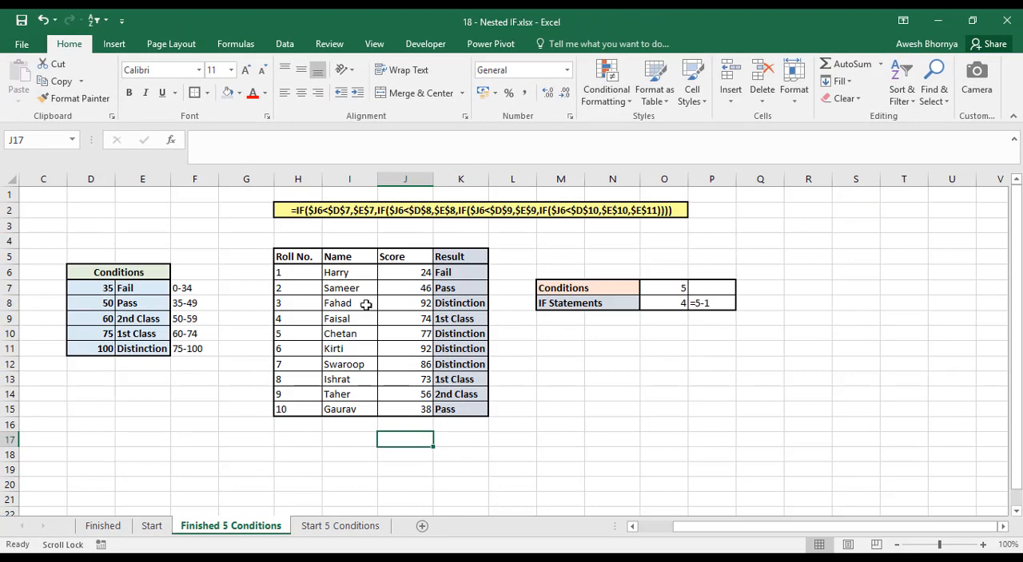
pyautogui.click(445, 275)
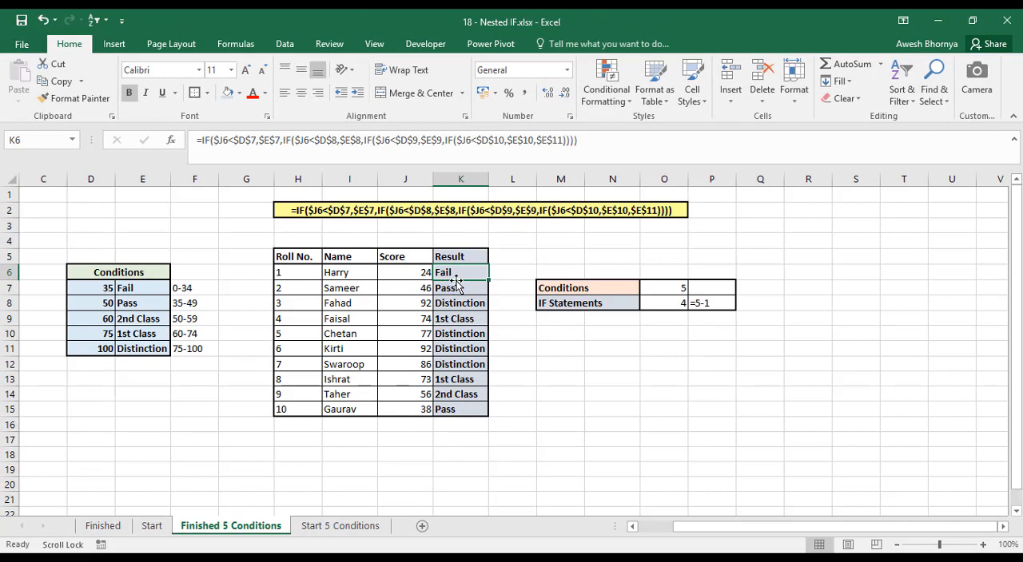
pyautogui.click(455, 288)
pyautogui.click(468, 305)
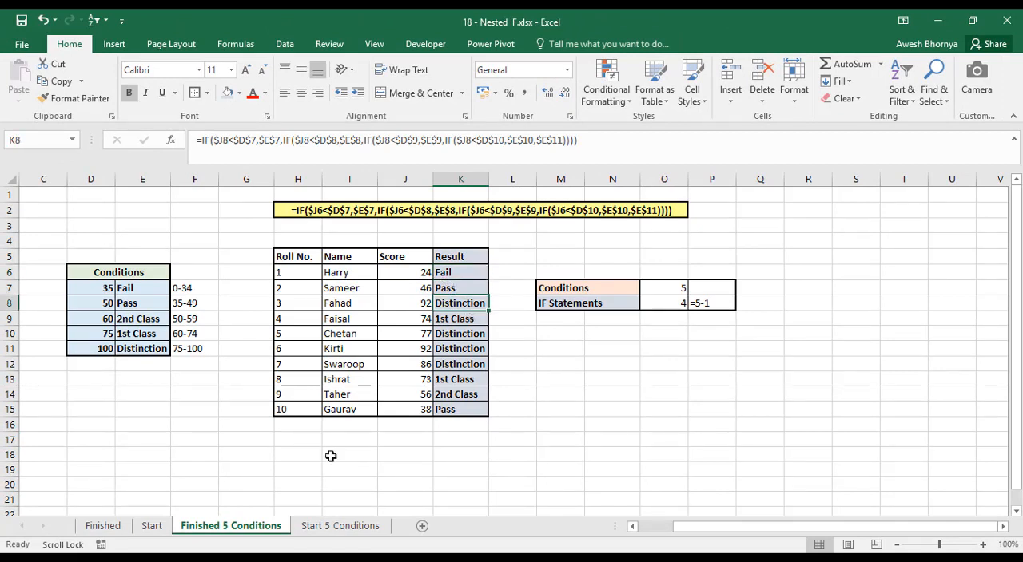
pyautogui.click(327, 528)
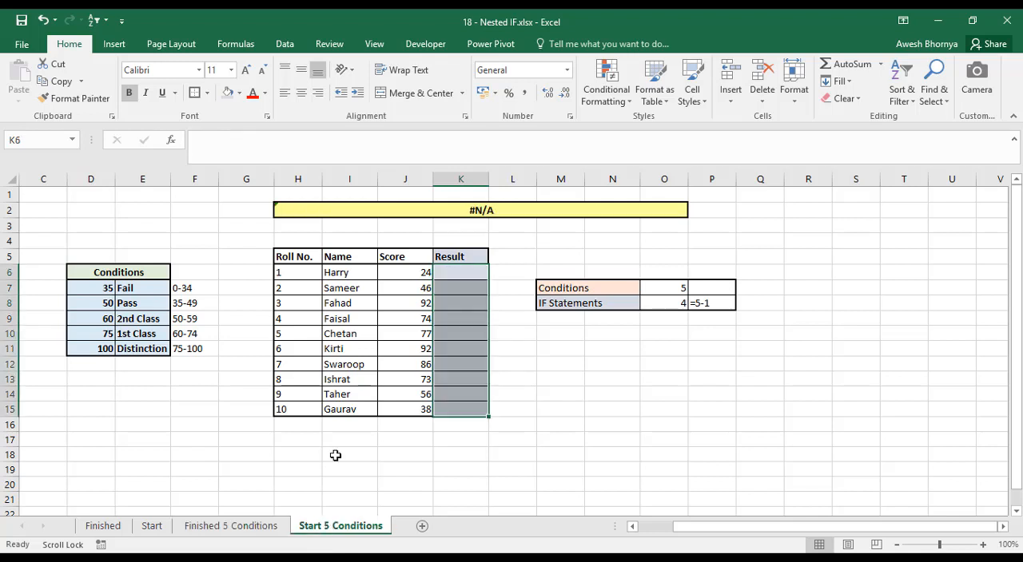
# Step: Begin an IF formula in K6 whose logical test starts with the column-locked score reference $J6
pyautogui.click(465, 276)
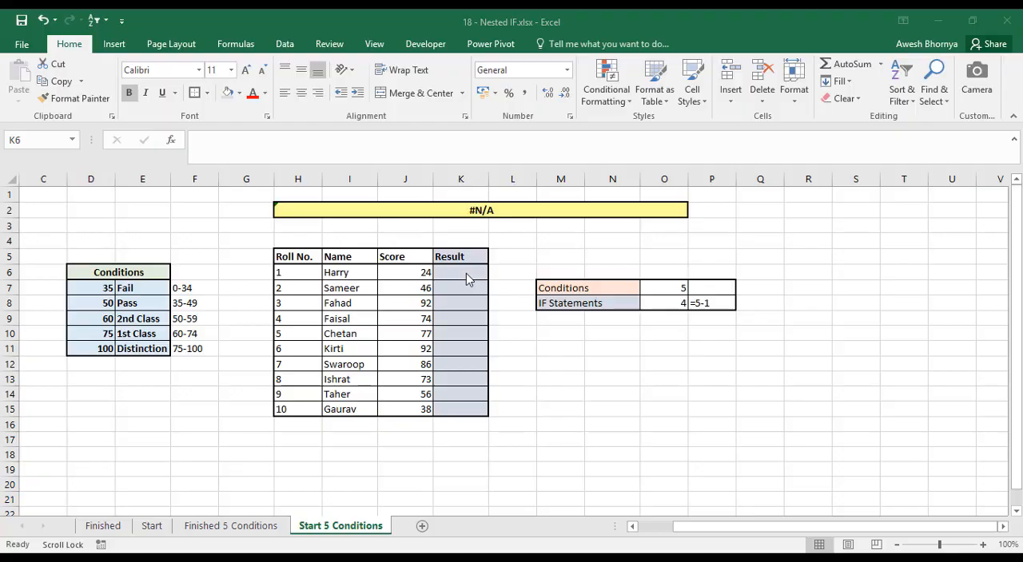
pyautogui.click(306, 150)
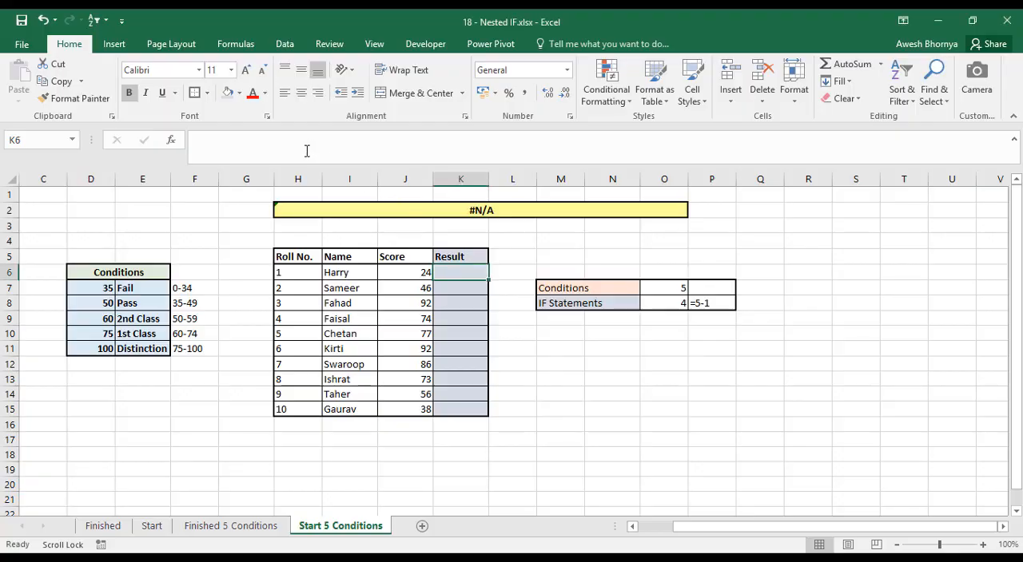
pyautogui.click(264, 142)
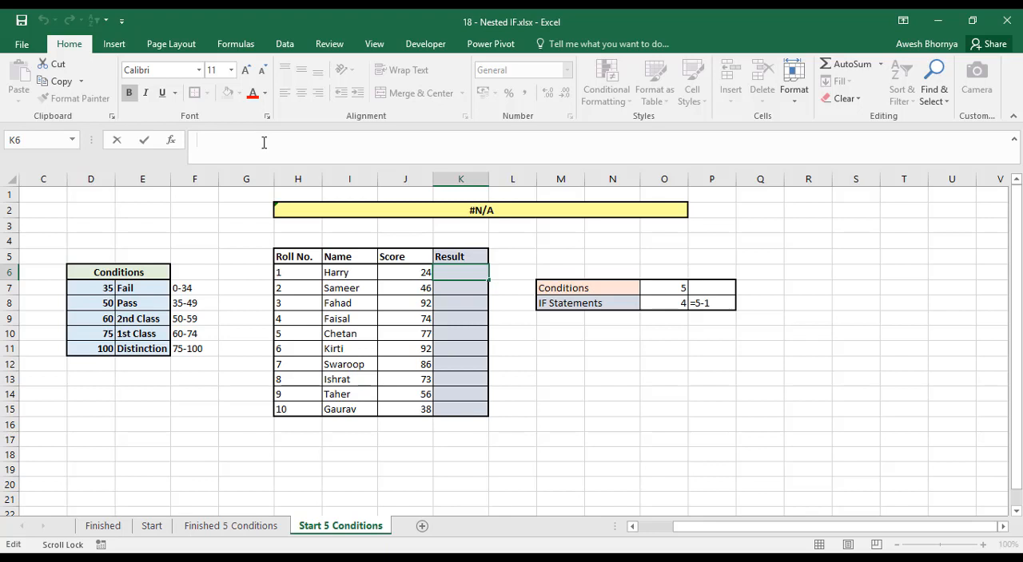
pyautogui.write('=')
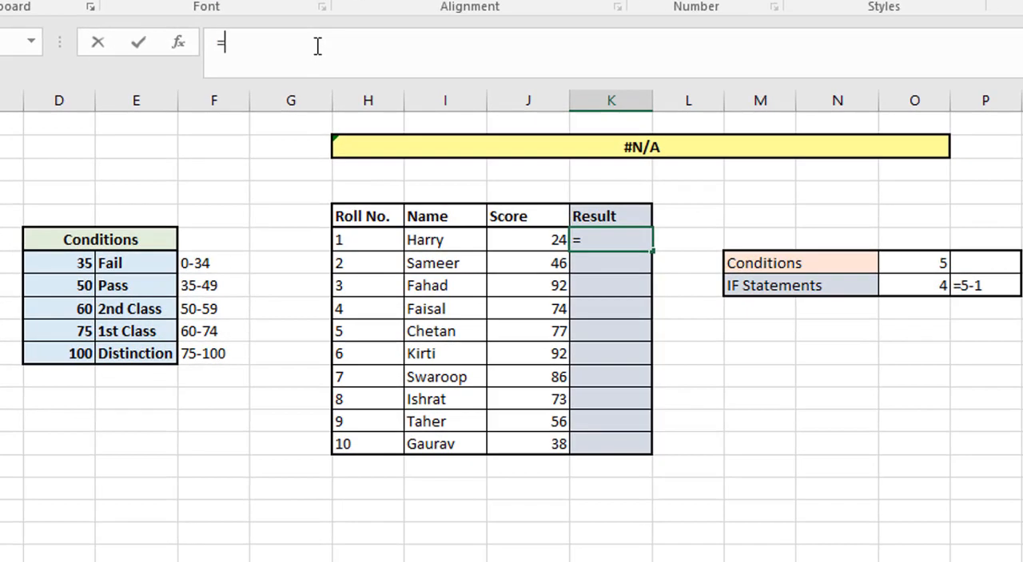
pyautogui.write('if')
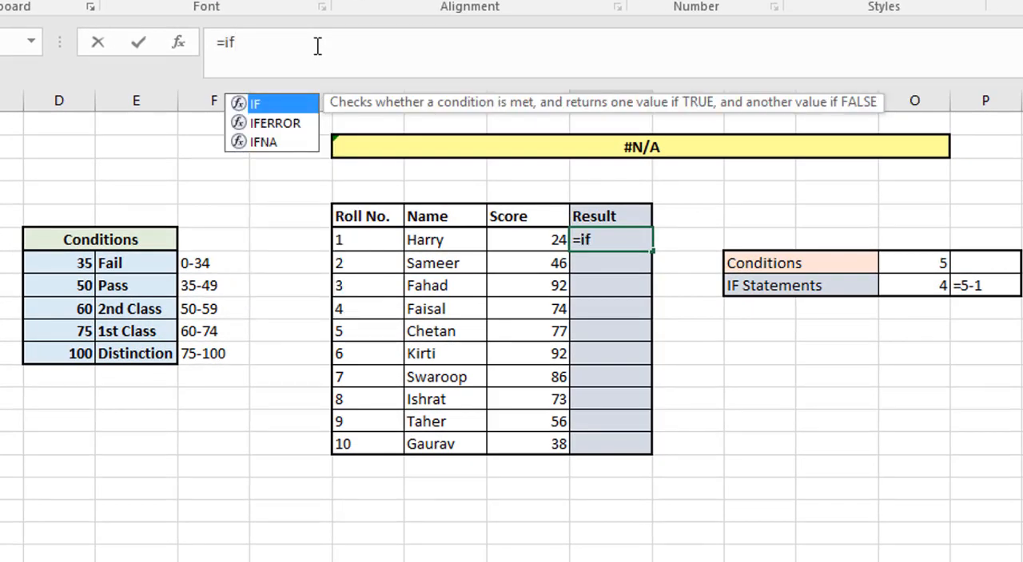
pyautogui.press('Tab')
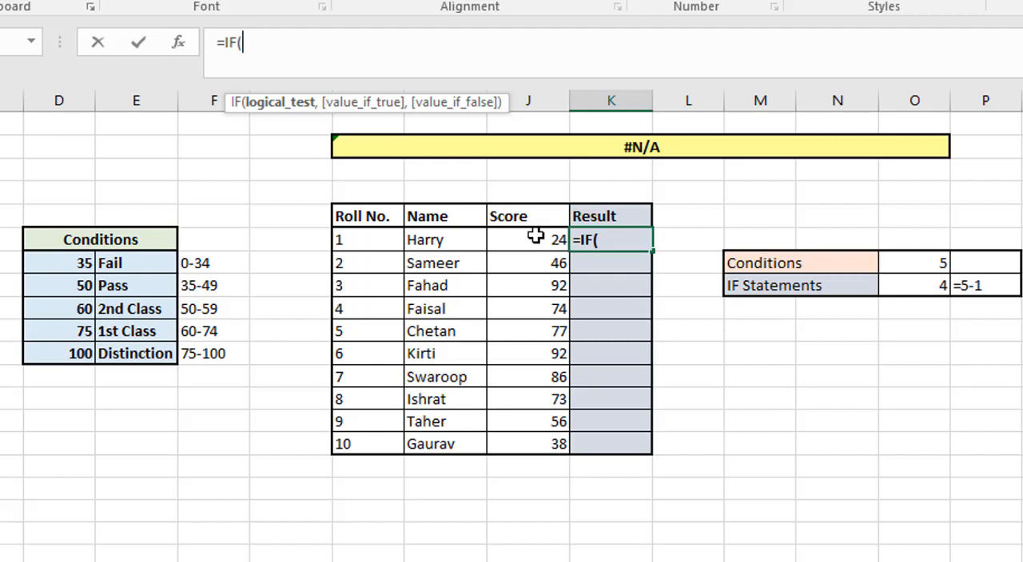
pyautogui.click(541, 241)
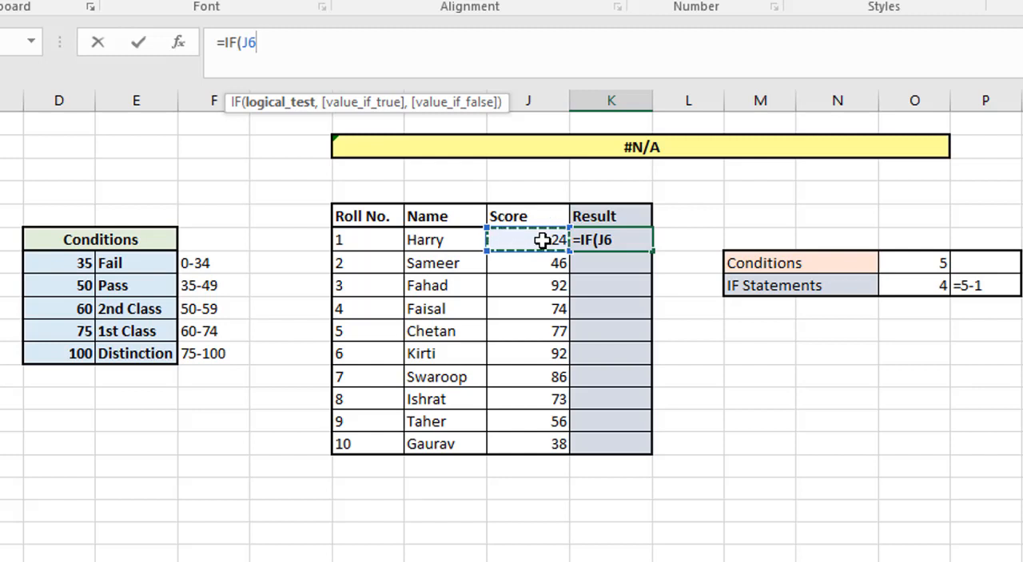
pyautogui.press('F4')
pyautogui.press('F4')
pyautogui.press('F4')
pyautogui.write(',')
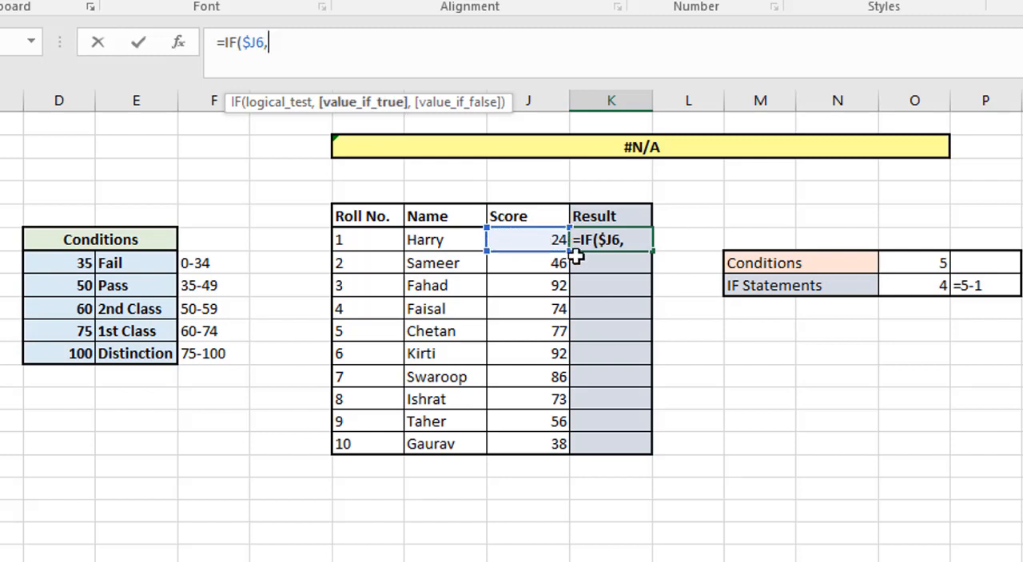
pyautogui.press('BackSpace')
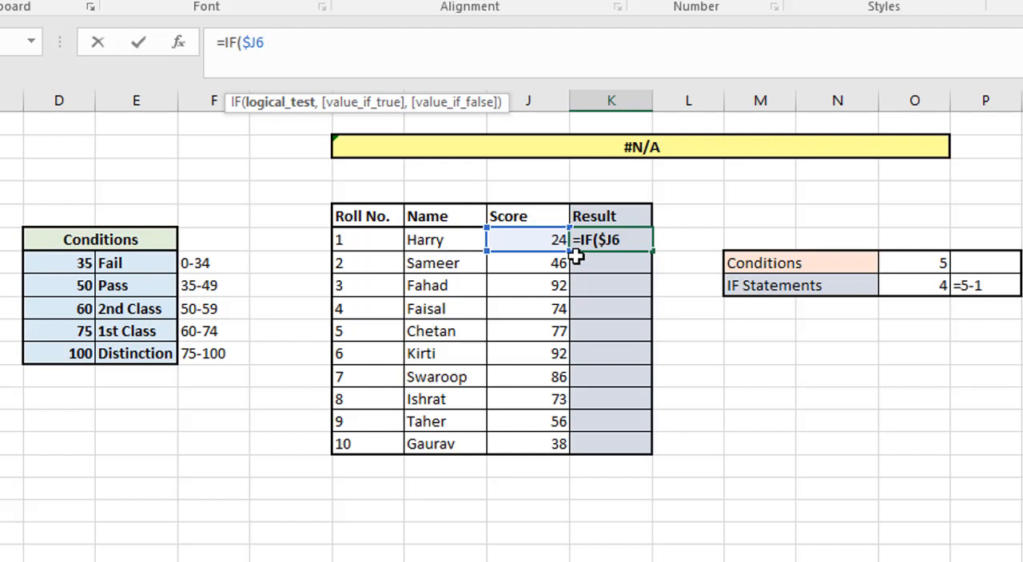
# Step: Complete the first logical test as $J6<$D$7 and return the absolute reference $E$7 when true
pyautogui.write('<')
pyautogui.click(57, 269)
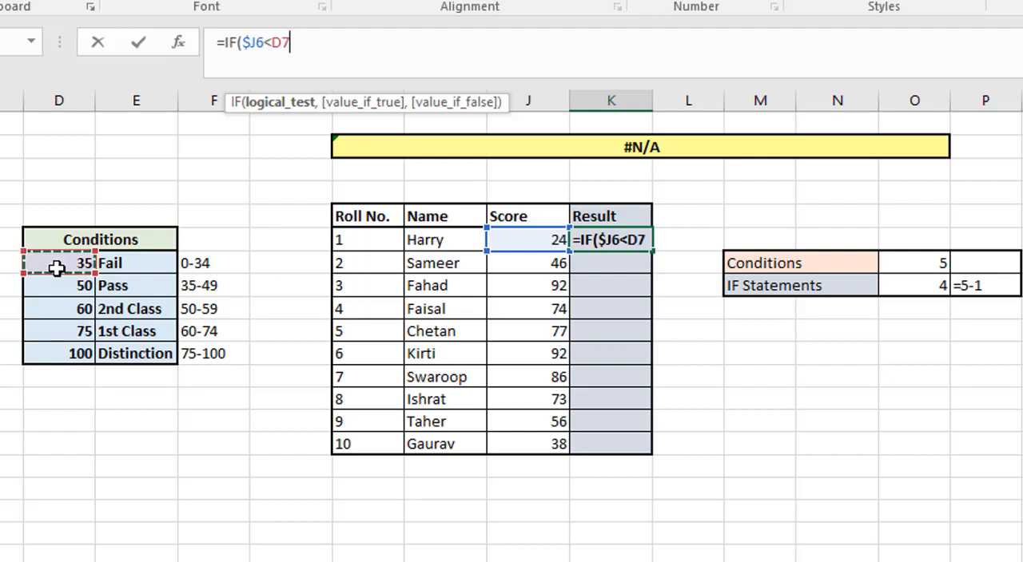
pyautogui.press('F4')
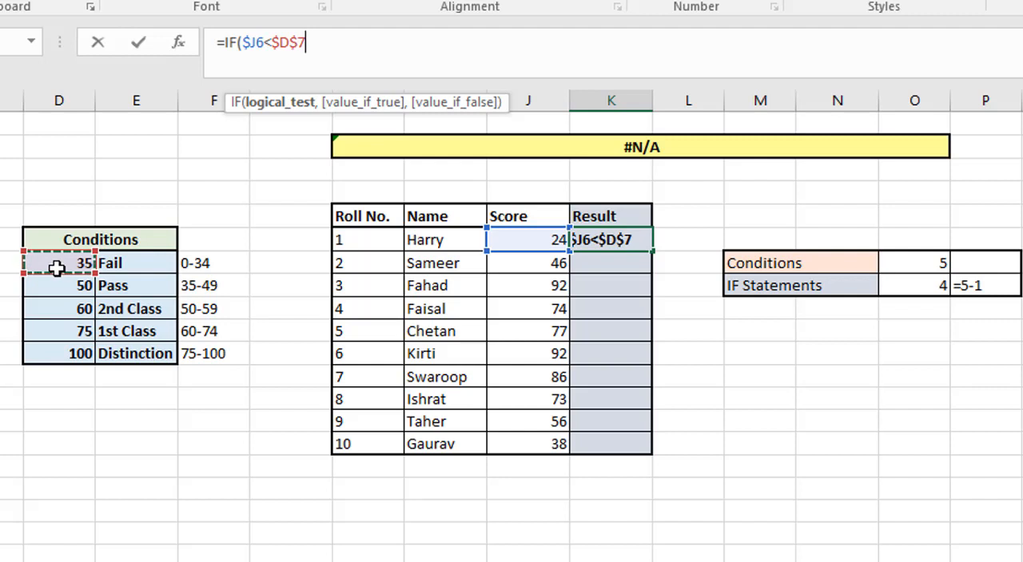
pyautogui.write(',')
pyautogui.click(120, 262)
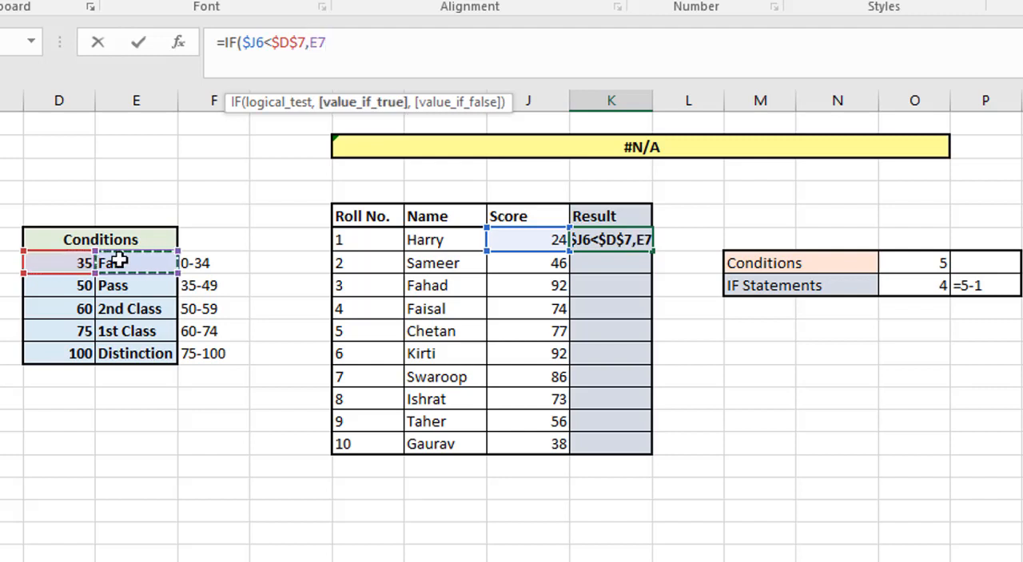
pyautogui.press('F4')
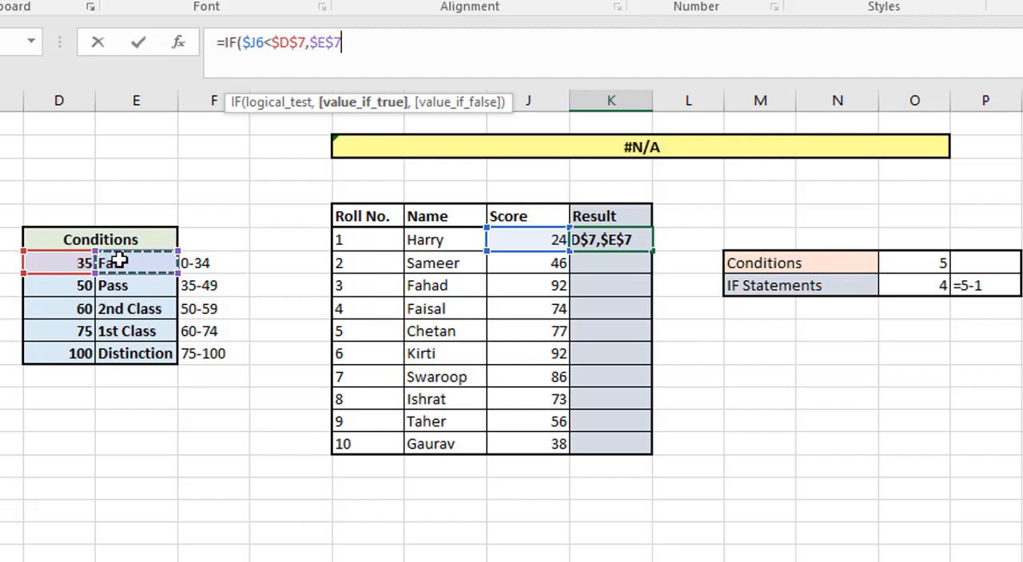
# Step: Nest a second IF as the value if false, testing $J6<$D$8
pyautogui.write(',IF(')
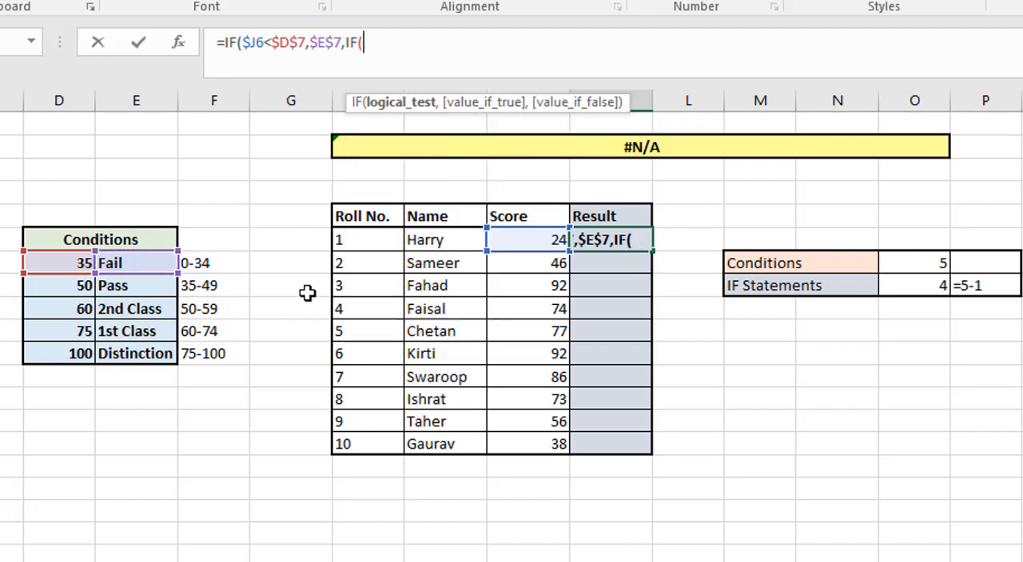
pyautogui.click(519, 244)
pyautogui.press('F4')
pyautogui.press('F4')
pyautogui.press('F4')
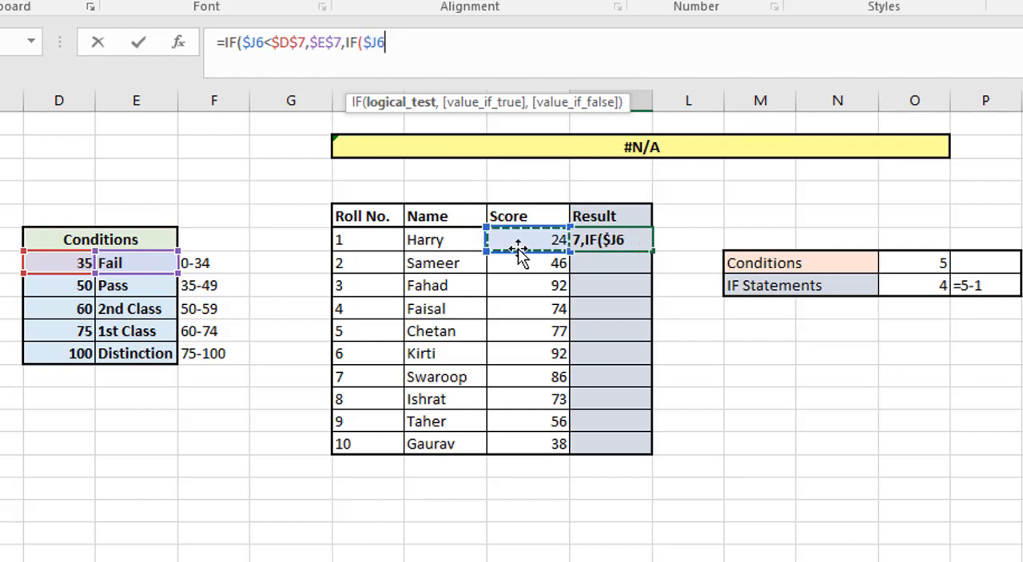
pyautogui.write(',')
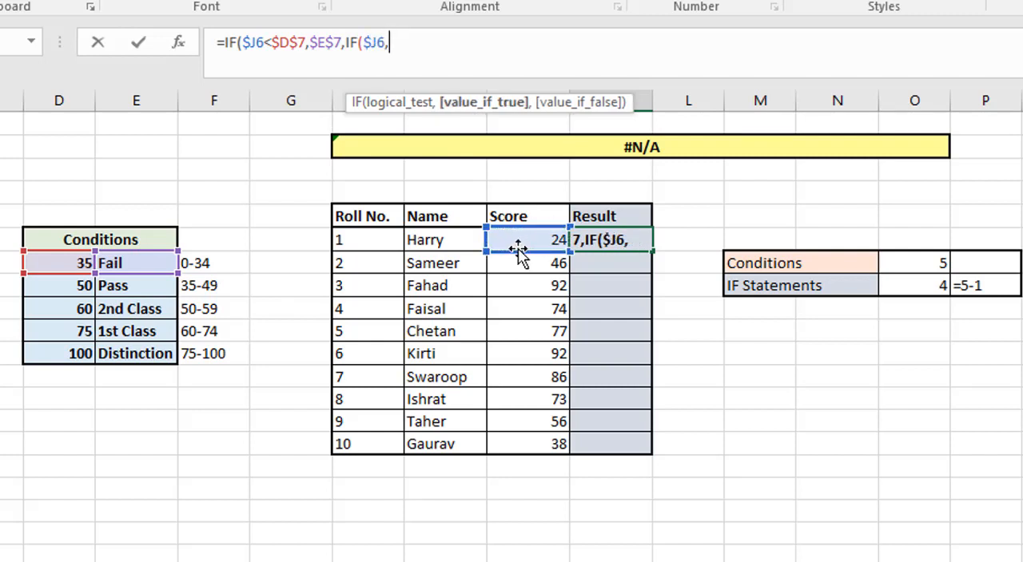
pyautogui.press('BackSpace')
pyautogui.write('<')
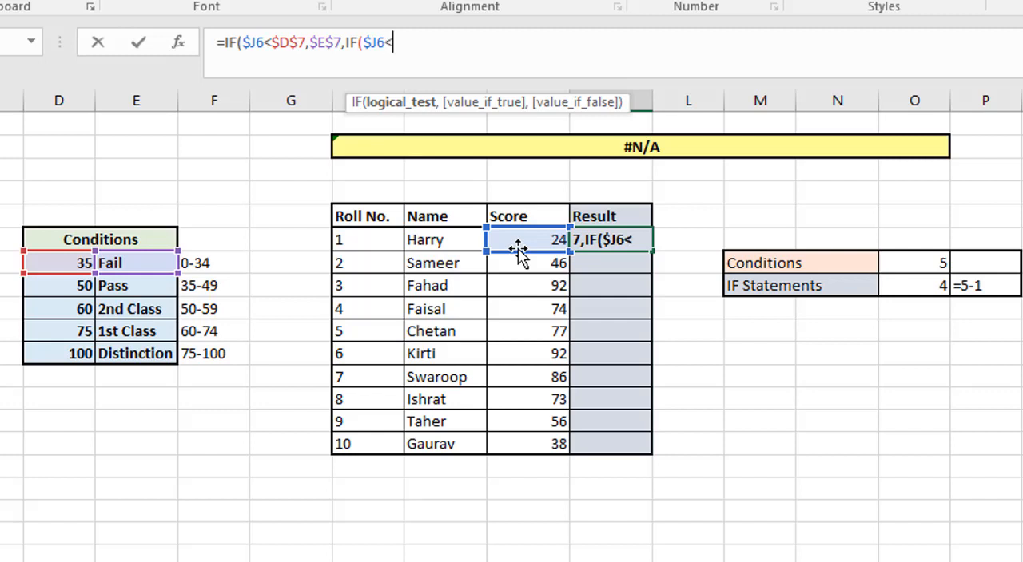
pyautogui.click(50, 291)
pyautogui.press('F4')
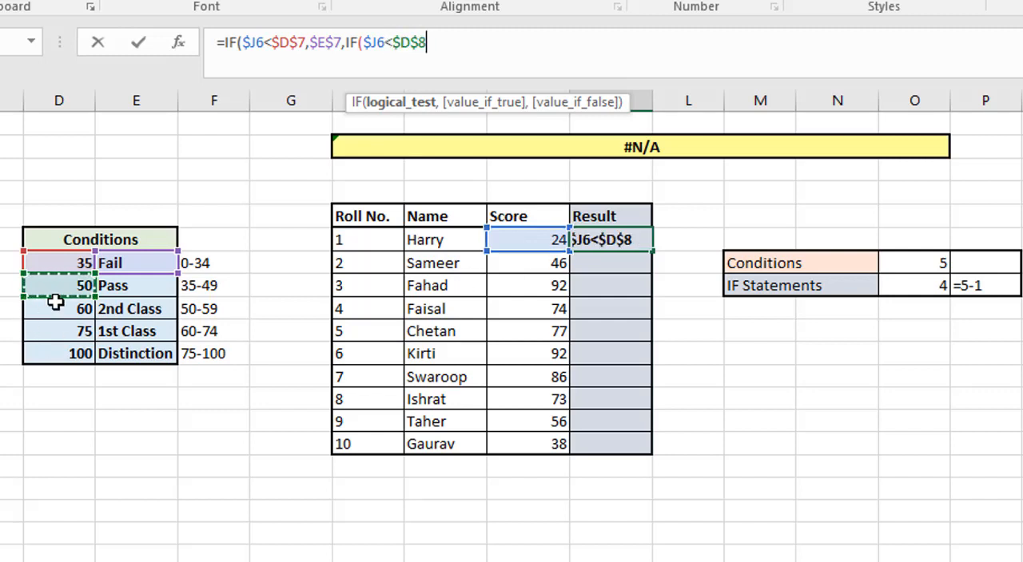
# Step: Set the second IF's value if true to the absolute reference $E$8
pyautogui.write(',')
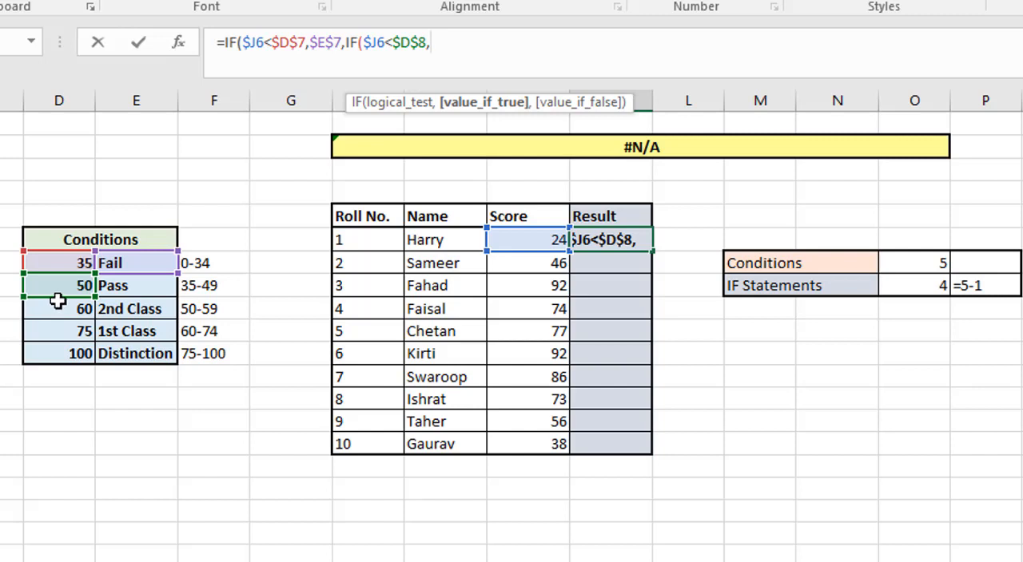
pyautogui.click(118, 286)
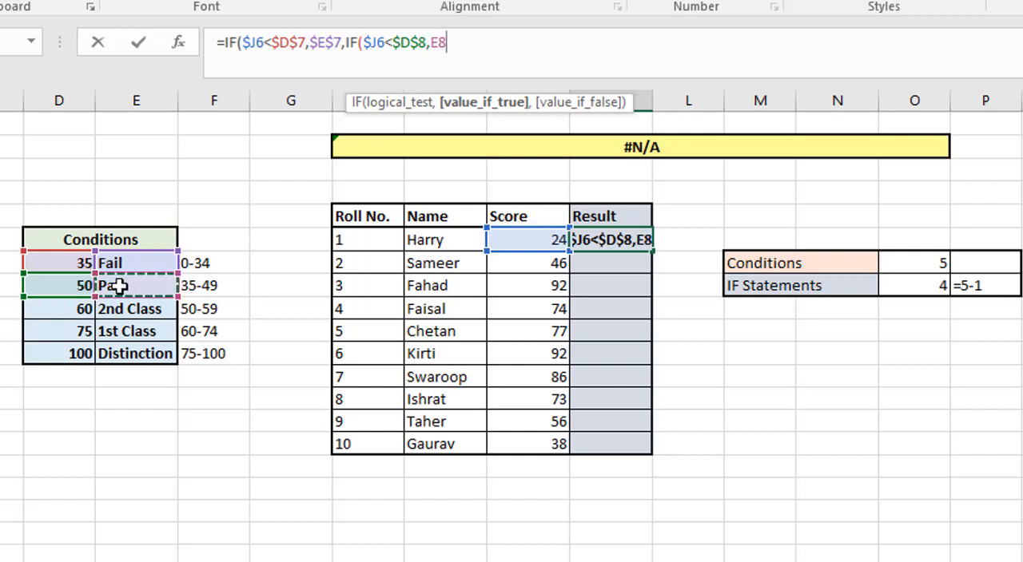
pyautogui.press('F4')
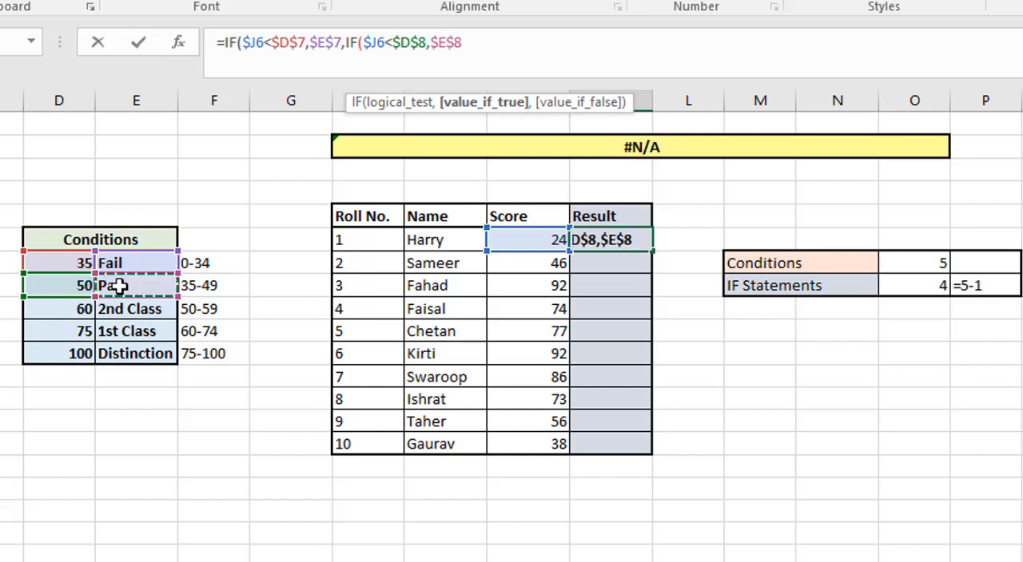
# Step: Nest a third IF as the second one's value if false, testing $J6<$D$9
pyautogui.write(',if')
pyautogui.press('Tab')
pyautogui.click(509, 249)
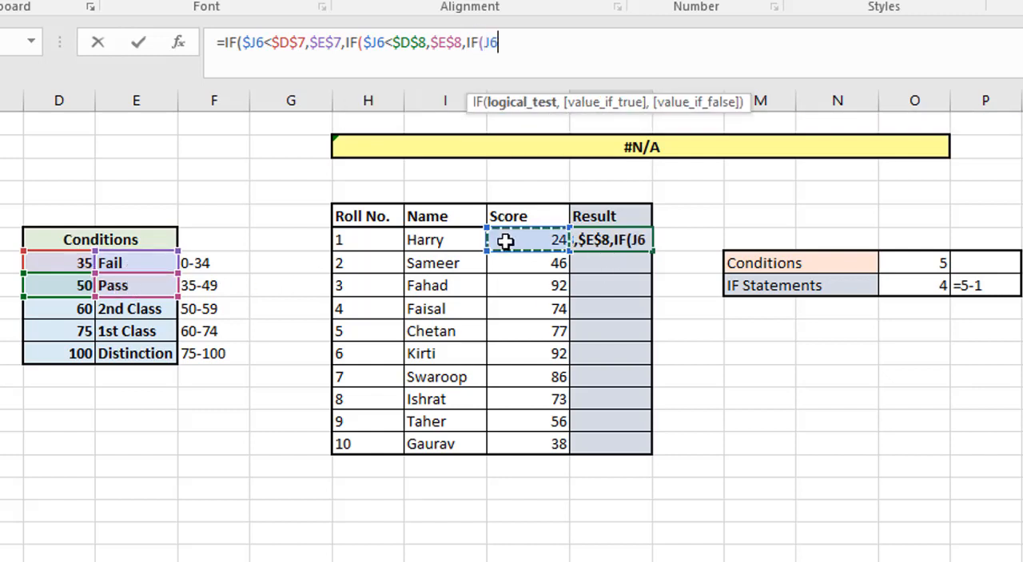
pyautogui.press('F4')
pyautogui.press('F4')
pyautogui.press('F4')
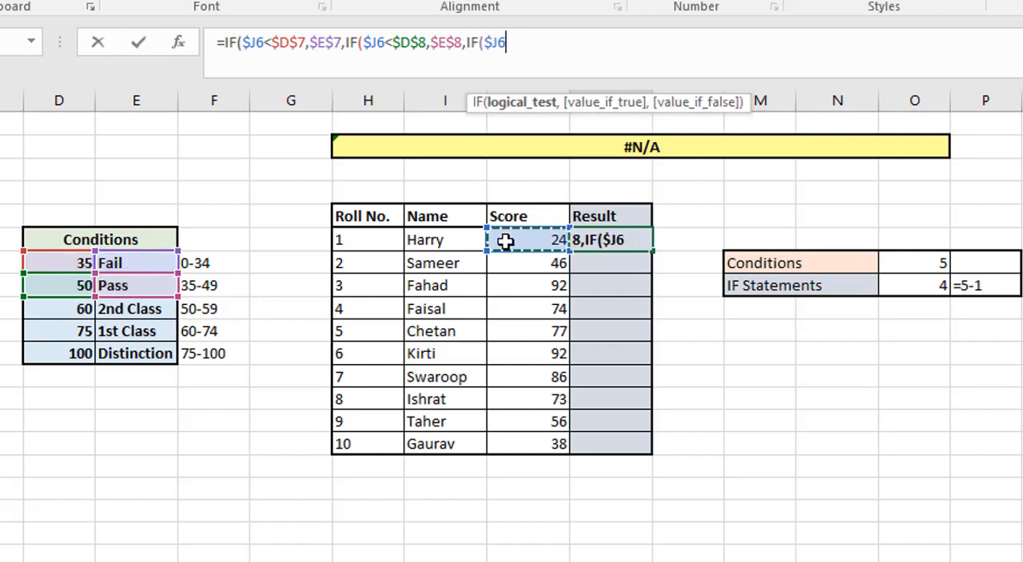
pyautogui.write('<')
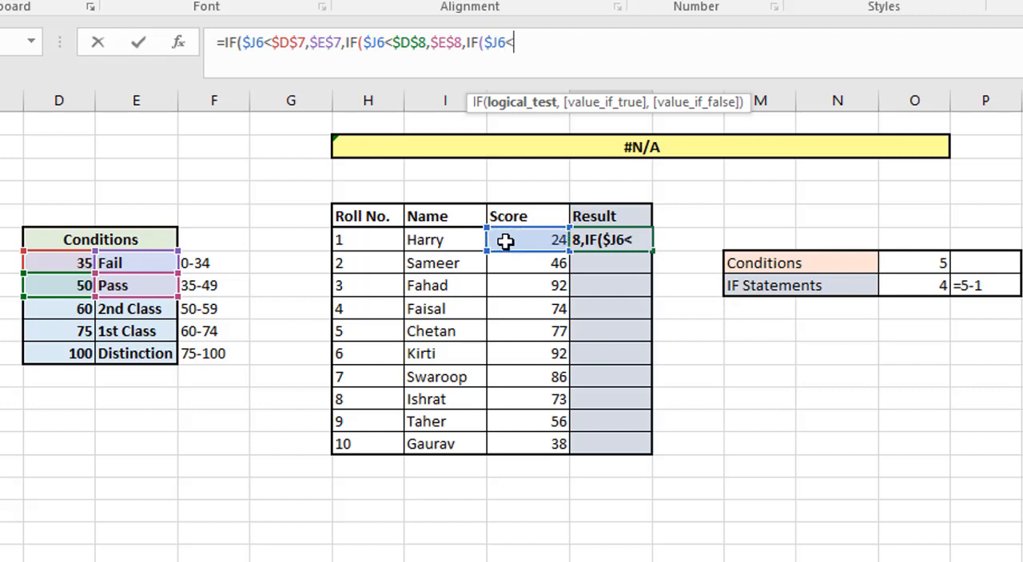
pyautogui.click(85, 310)
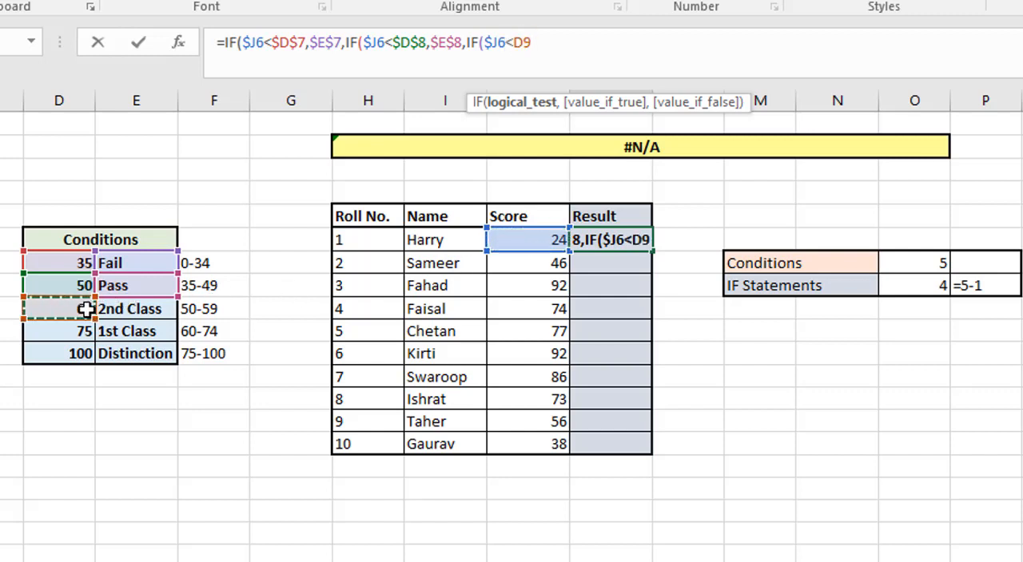
pyautogui.press('F4')
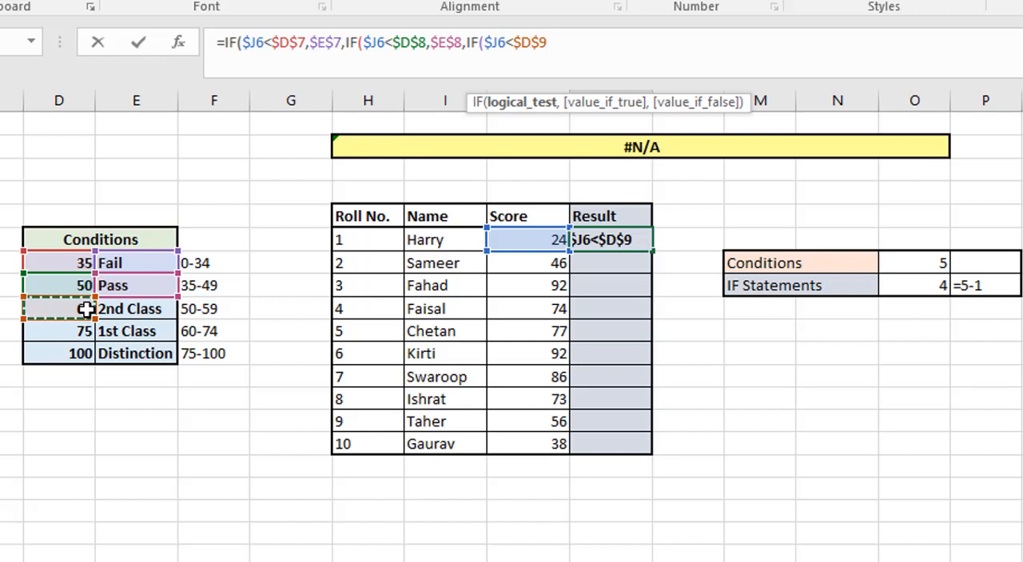
# Step: Set the third IF's value if true to the absolute reference $E$9
pyautogui.write(',')
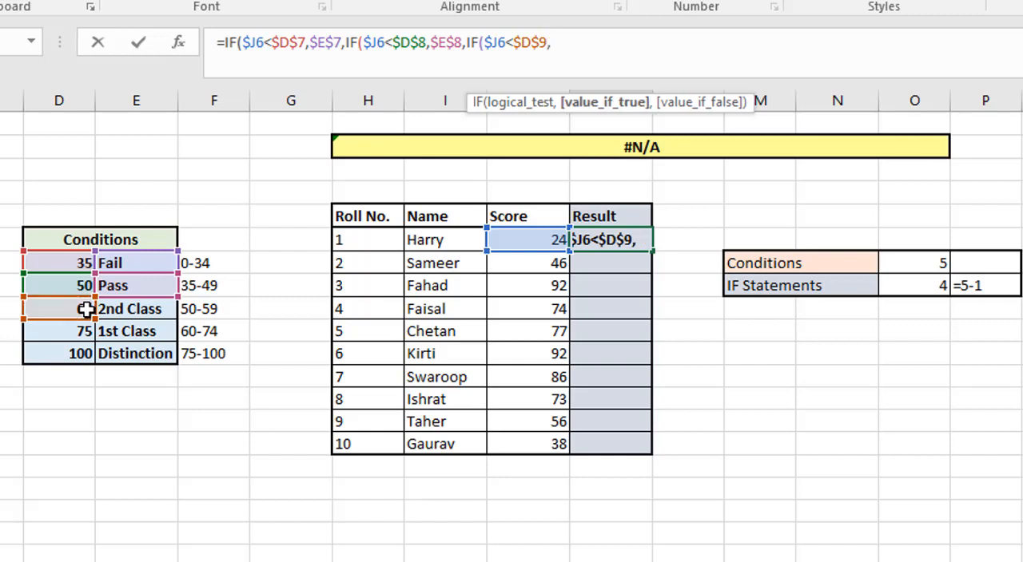
pyautogui.click(124, 312)
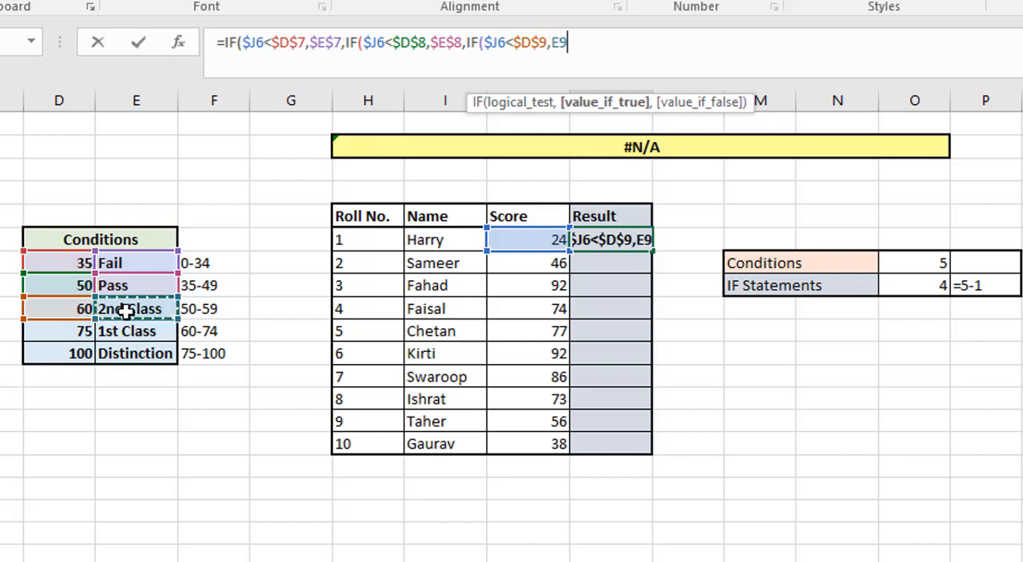
pyautogui.press('F4')
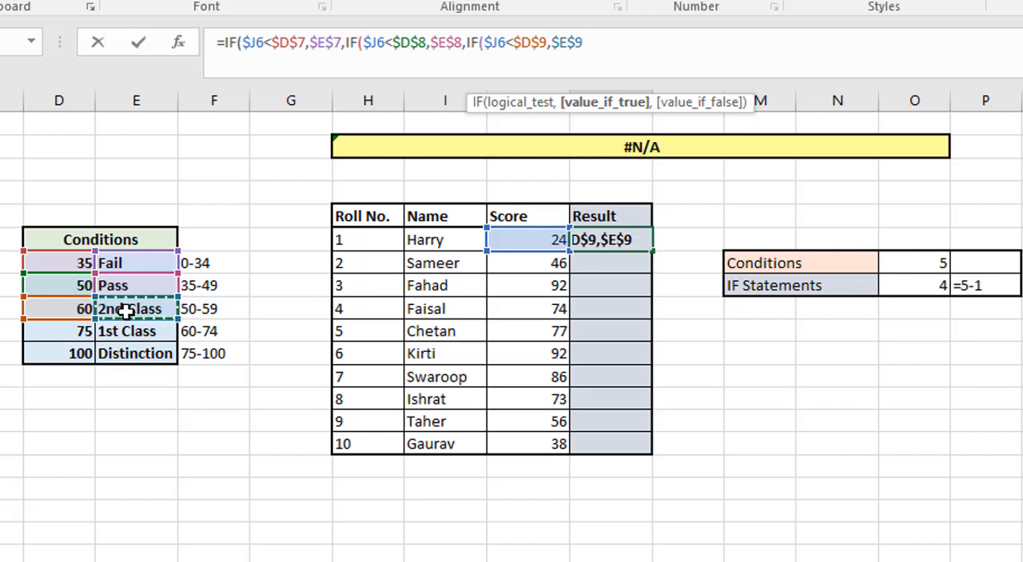
# Step: Nest a fourth IF as the third one's value if false, testing $J6<$D$10
pyautogui.write(',if')
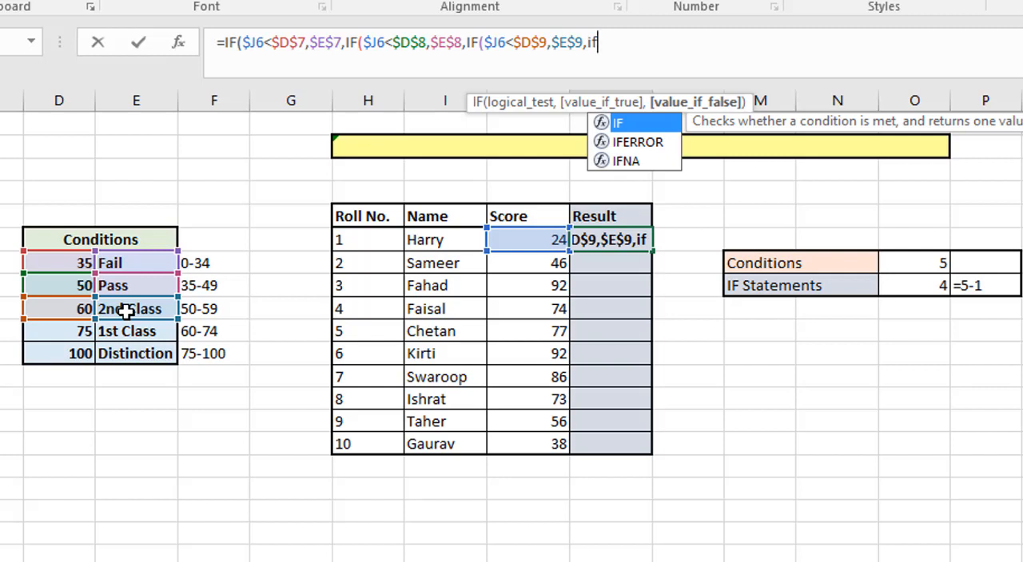
pyautogui.press('Tab')
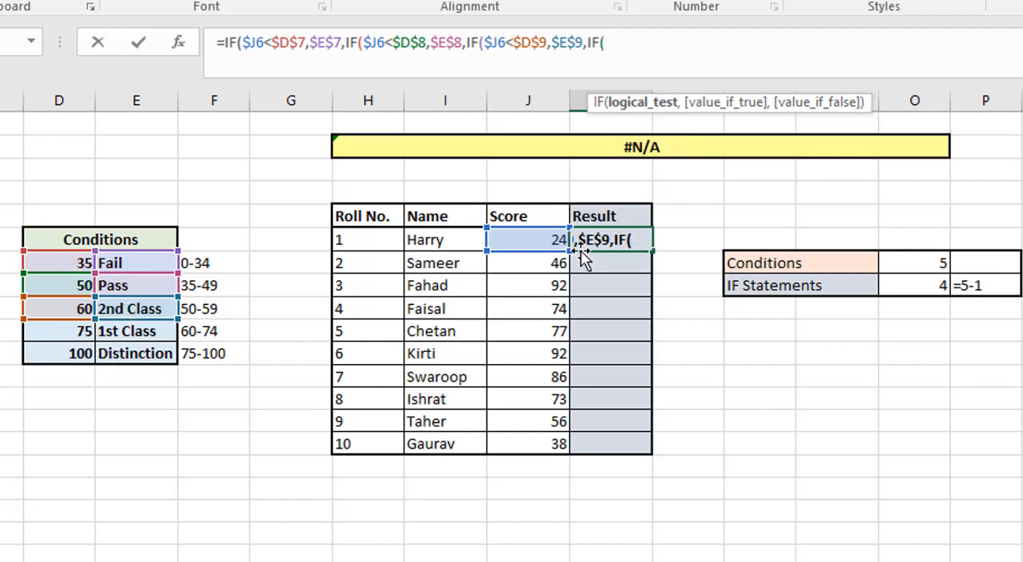
pyautogui.click(537, 241)
pyautogui.press('F4')
pyautogui.press('F4')
pyautogui.press('F4')
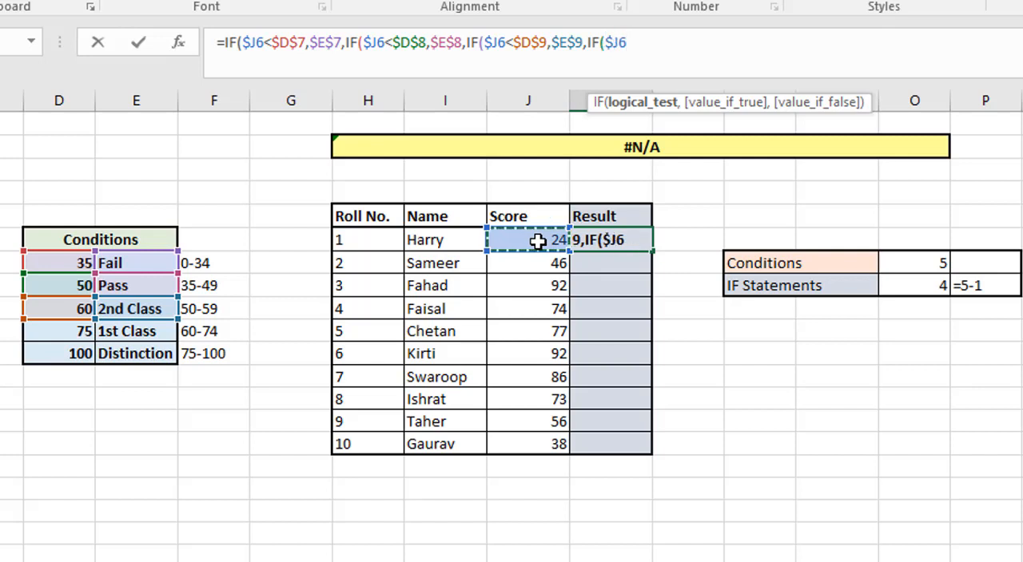
pyautogui.write('<')
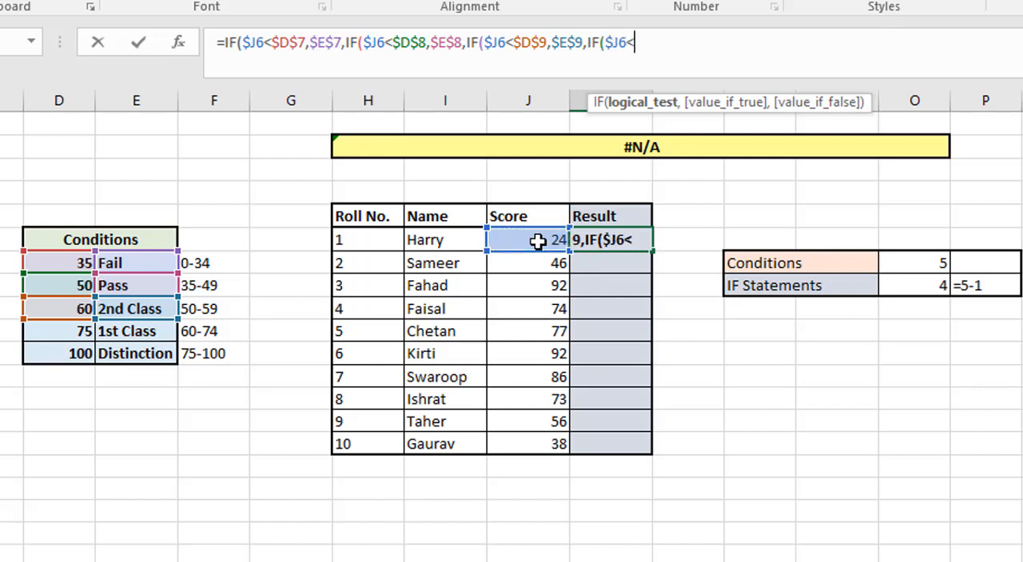
pyautogui.click(60, 335)
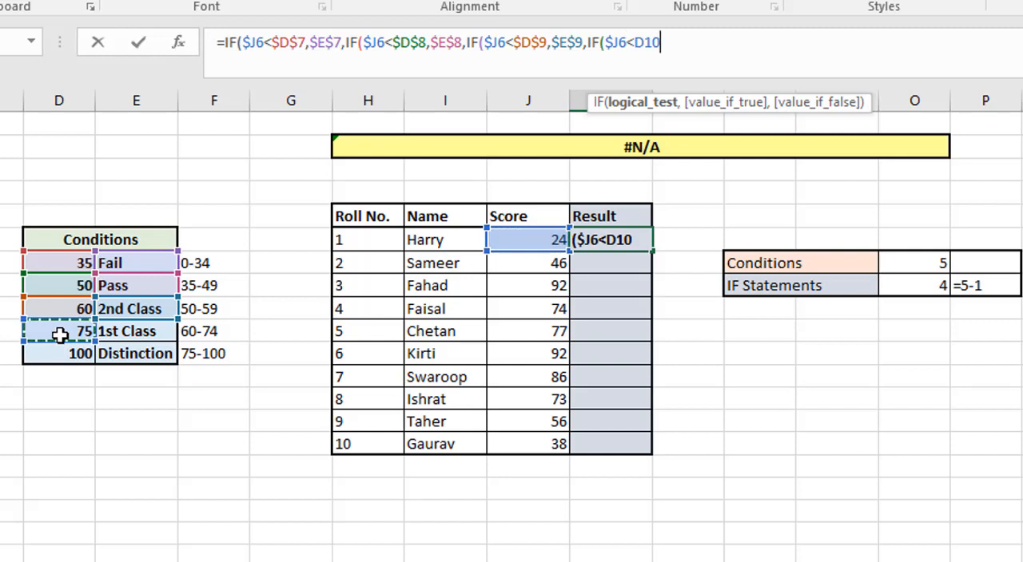
pyautogui.press('F4')
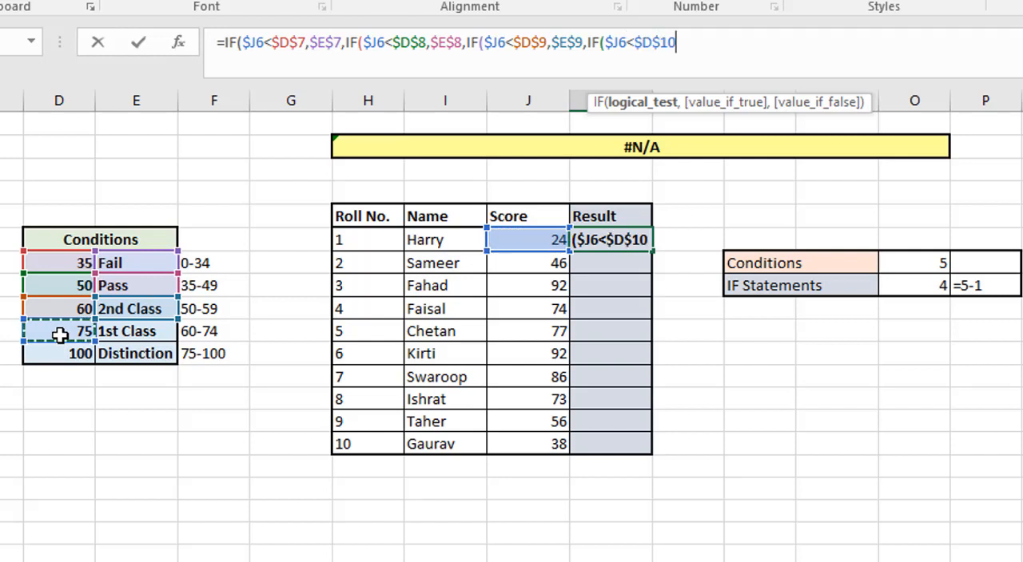
# Step: Set the fourth IF's value if true to the absolute reference $E$10
pyautogui.write(',')
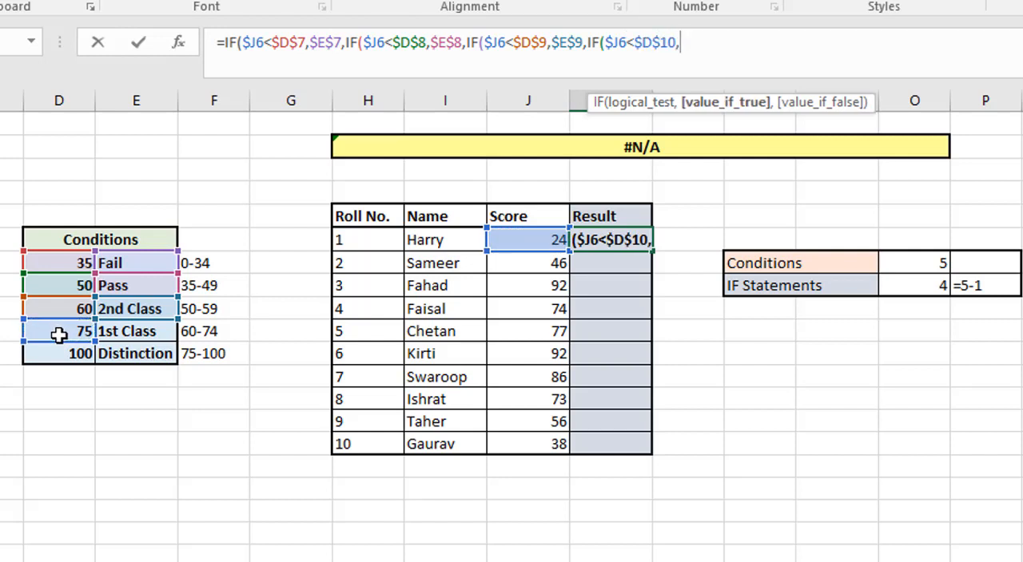
pyautogui.click(115, 334)
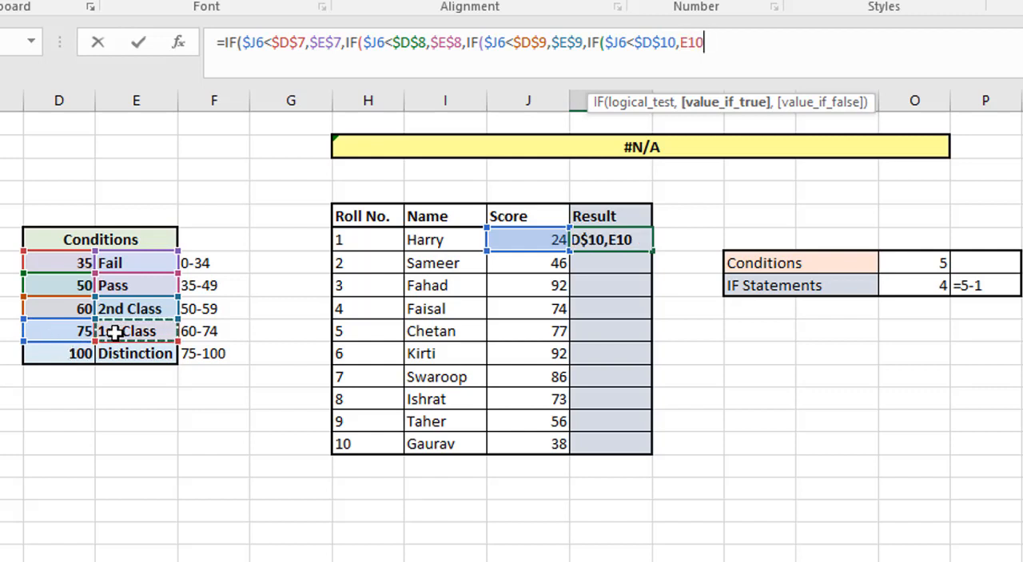
pyautogui.press('F4')
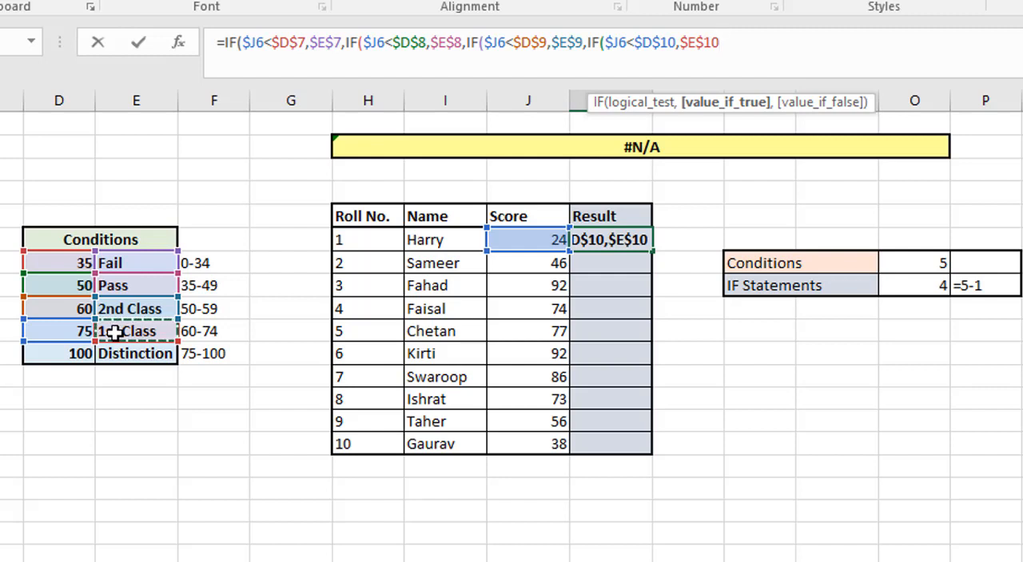
# Step: Set the fourth IF's value if false to the absolute reference $E$11, then close all four IFs and enter the formula
pyautogui.write(',')
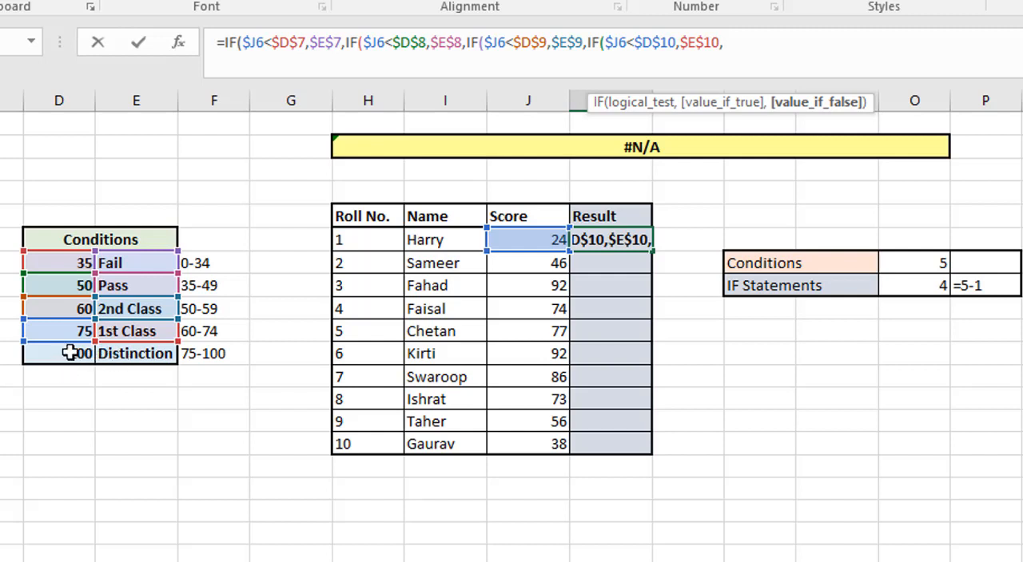
pyautogui.click(121, 357)
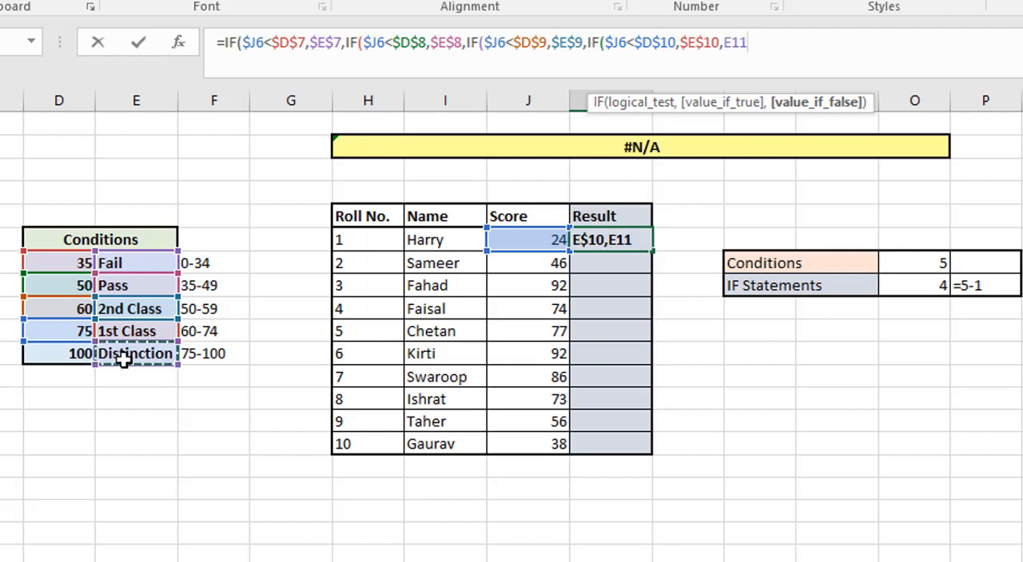
pyautogui.press('F4')
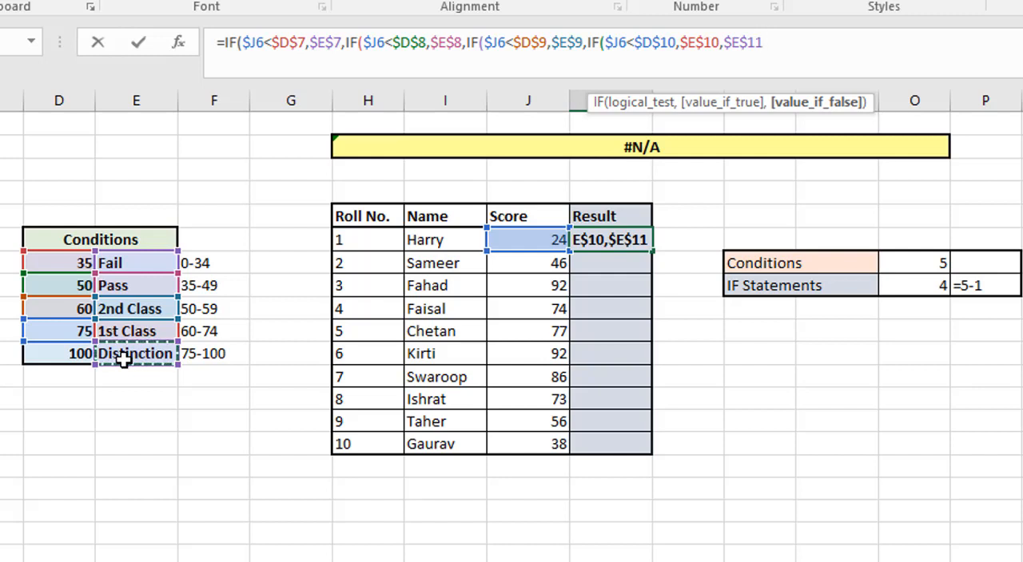
pyautogui.write('))')
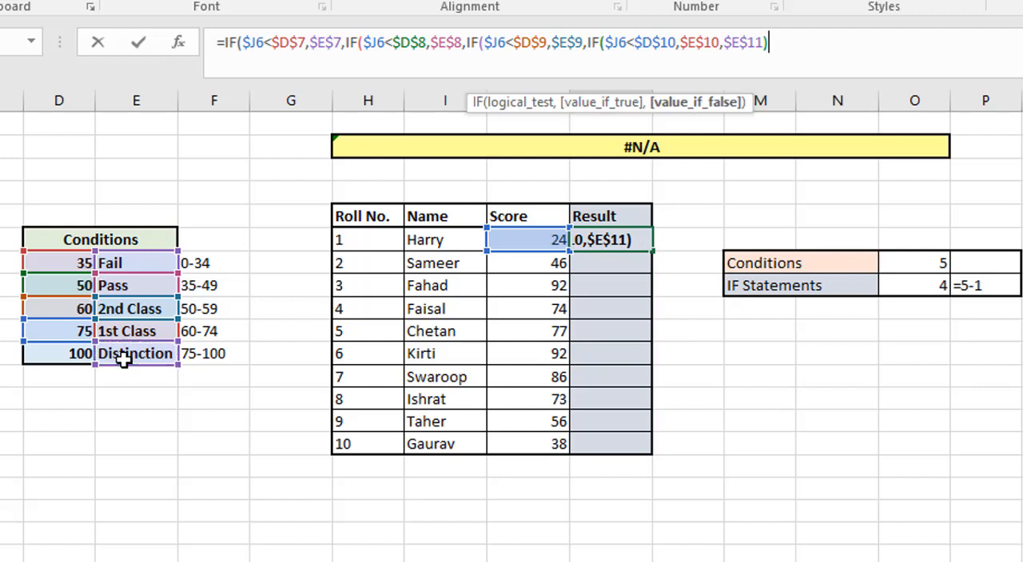
pyautogui.write('))')
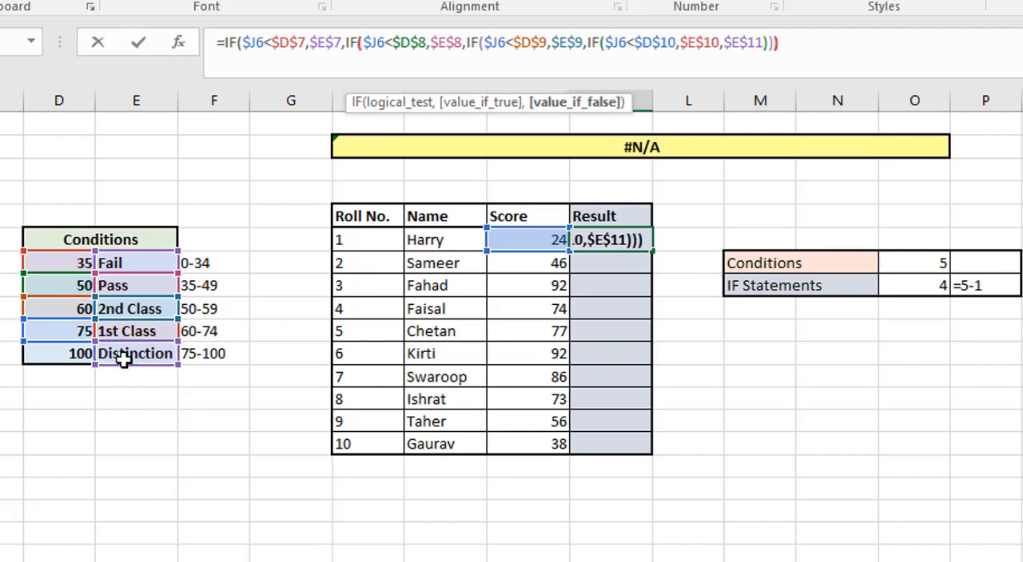
pyautogui.write(')')
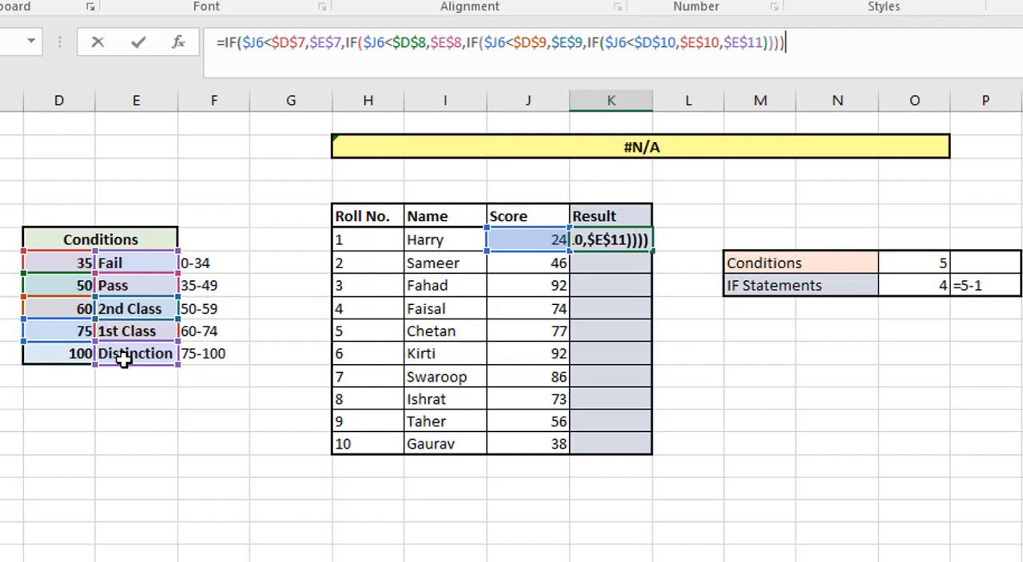
pyautogui.press('Return')
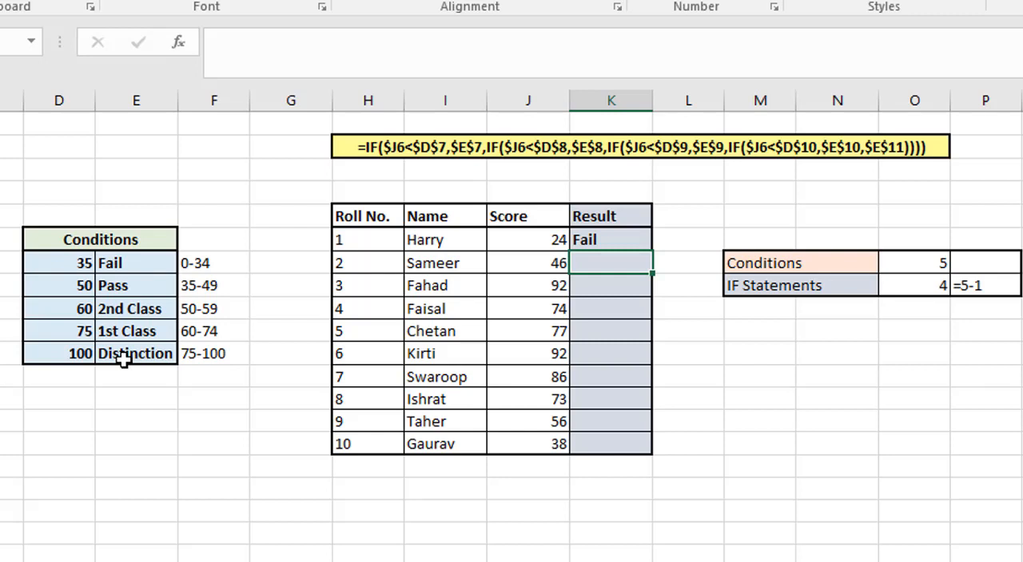
# Step: Fill the nested IF formula from K6 down the Result column through roll number 10
pyautogui.click(595, 242)
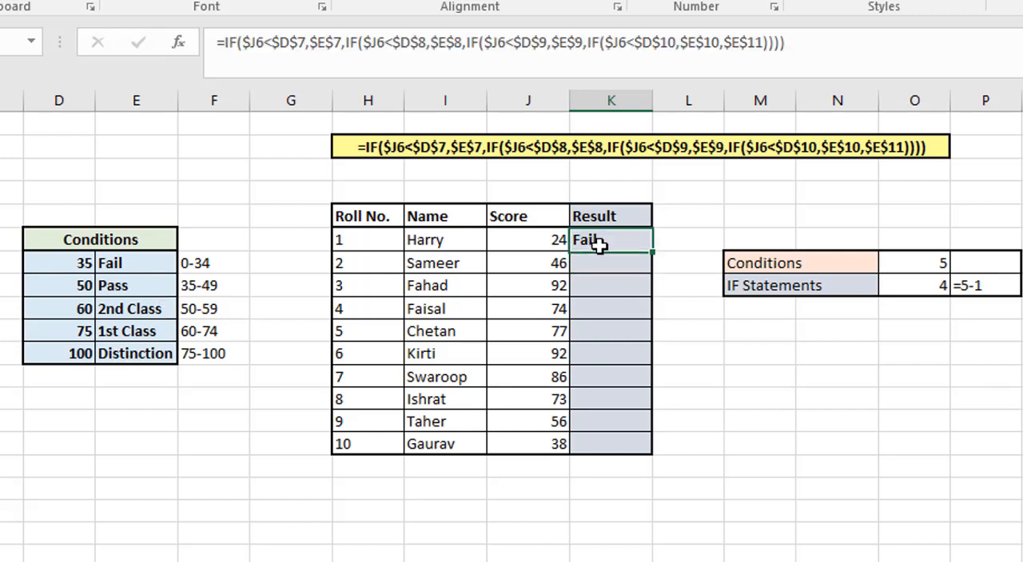
pyautogui.moveTo(652, 251); pyautogui.dragTo(648, 272)
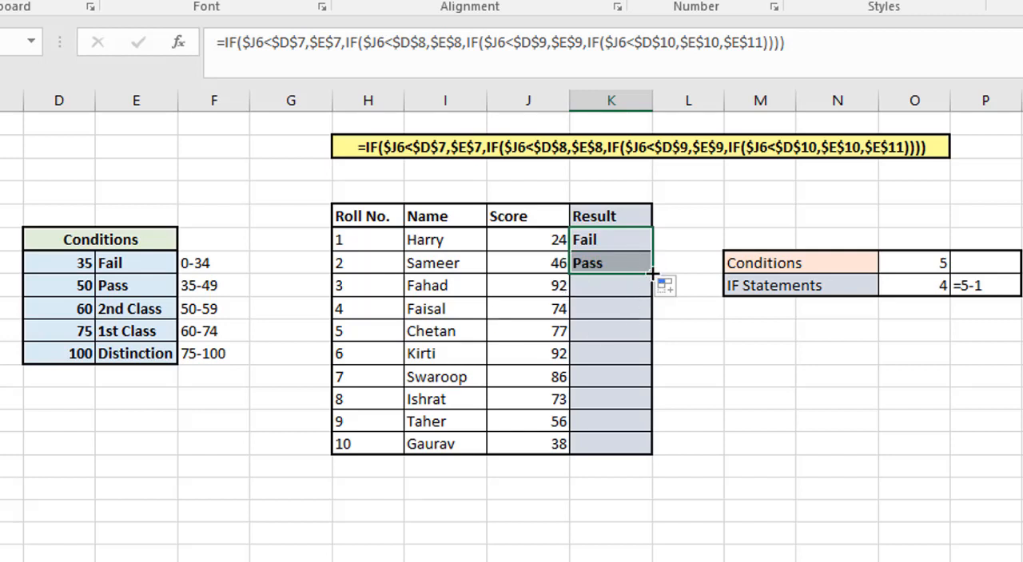
pyautogui.moveTo(655, 275); pyautogui.dragTo(646, 451)
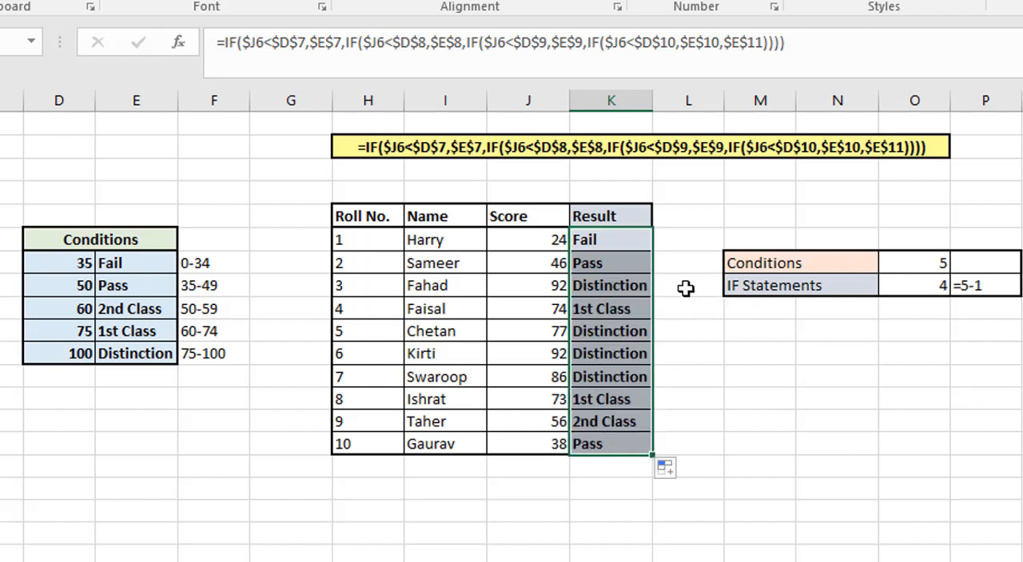
pyautogui.click(546, 310)
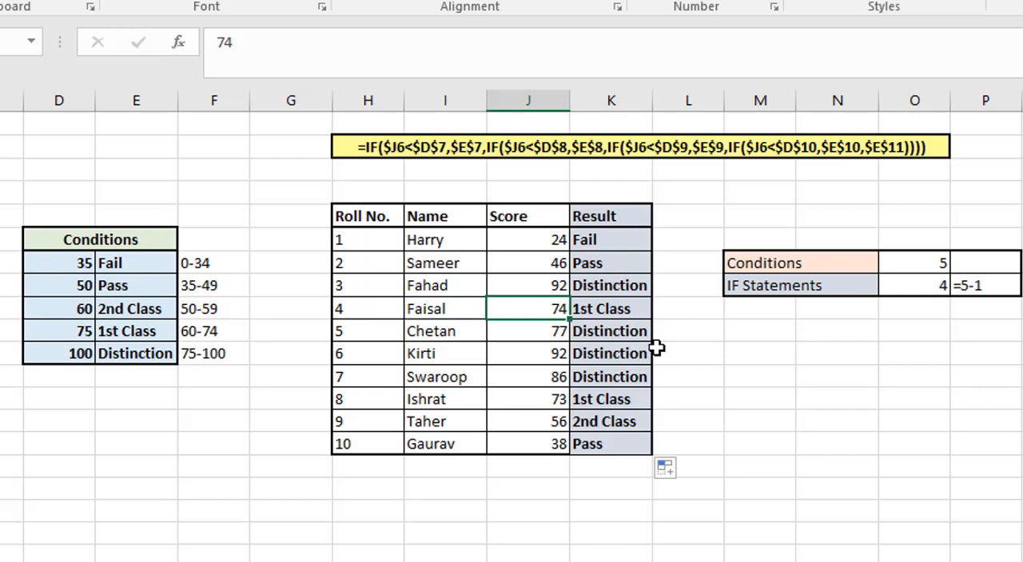
pyautogui.scroll(-1, 656, 348)
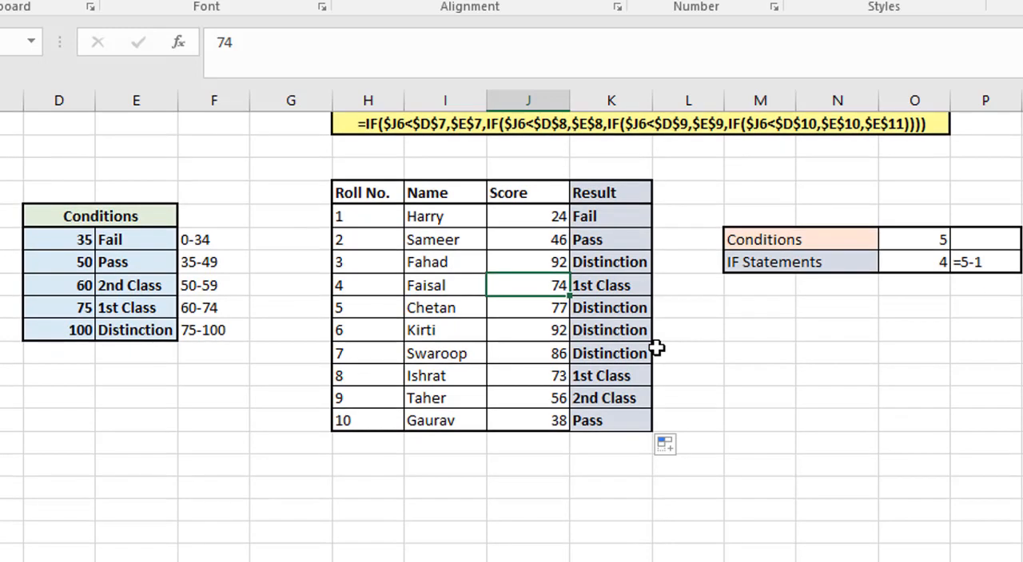
pyautogui.scroll(1, 656, 348)
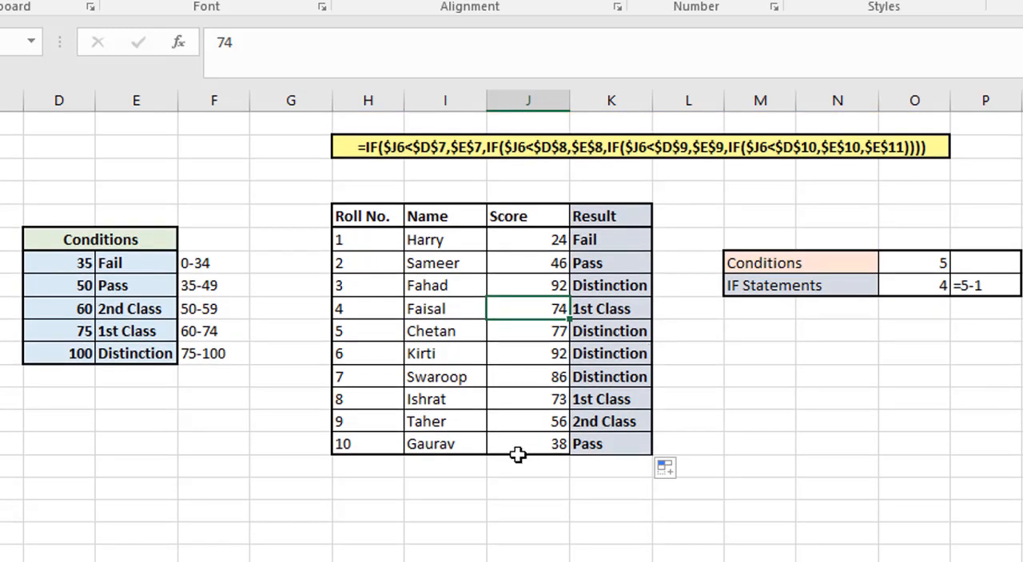
pyautogui.click(549, 357)
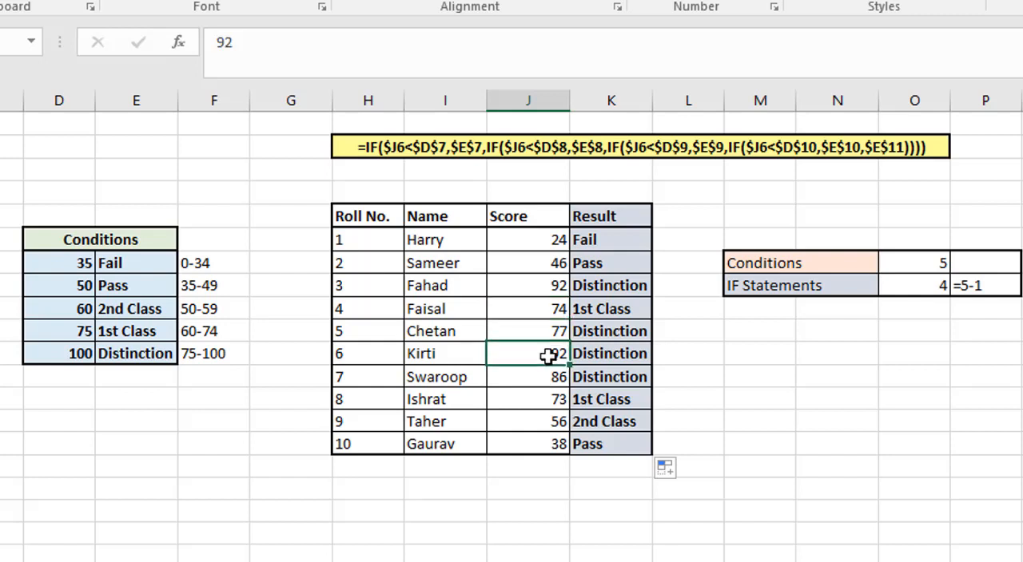
pyautogui.click(573, 399)
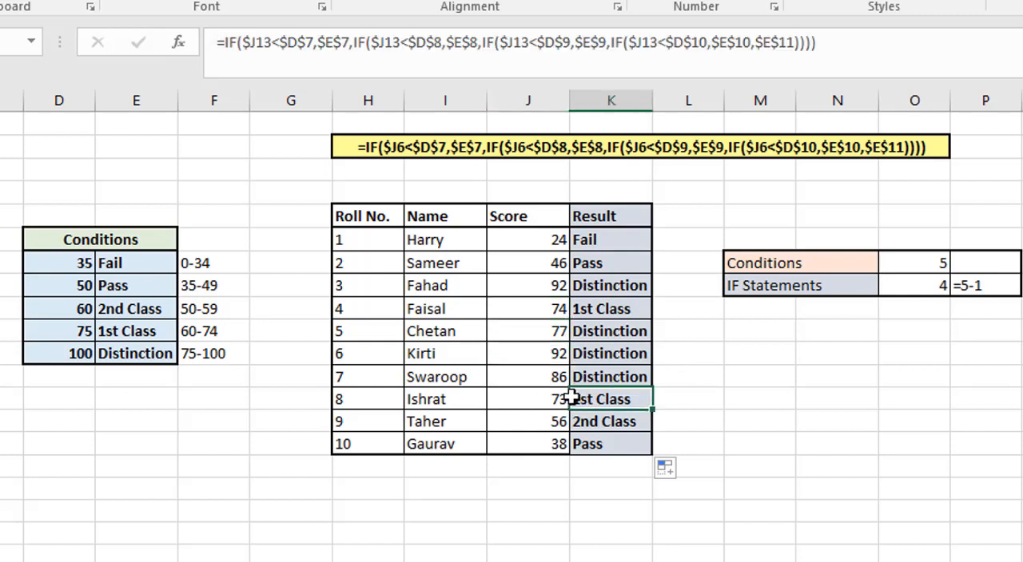